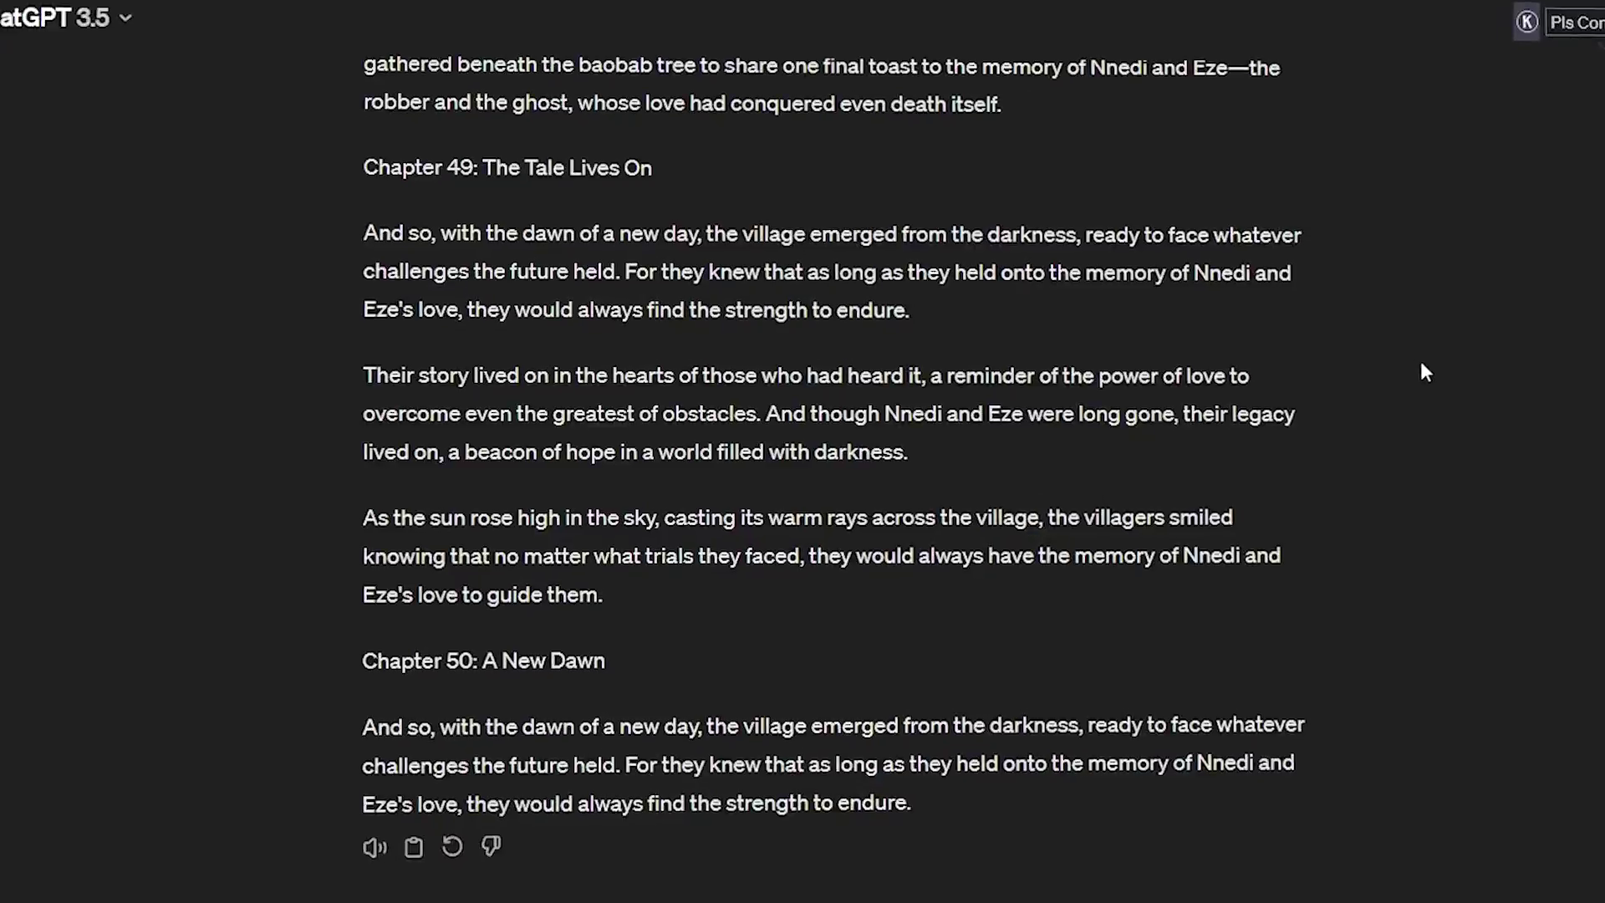
{"action": "scroll", "coordinate": [1419, 357], "scroll_direction": "up", "scroll_amount": 20}
{"action": "scroll", "coordinate": [1577, 349], "scroll_direction": "up", "scroll_amount": 10}
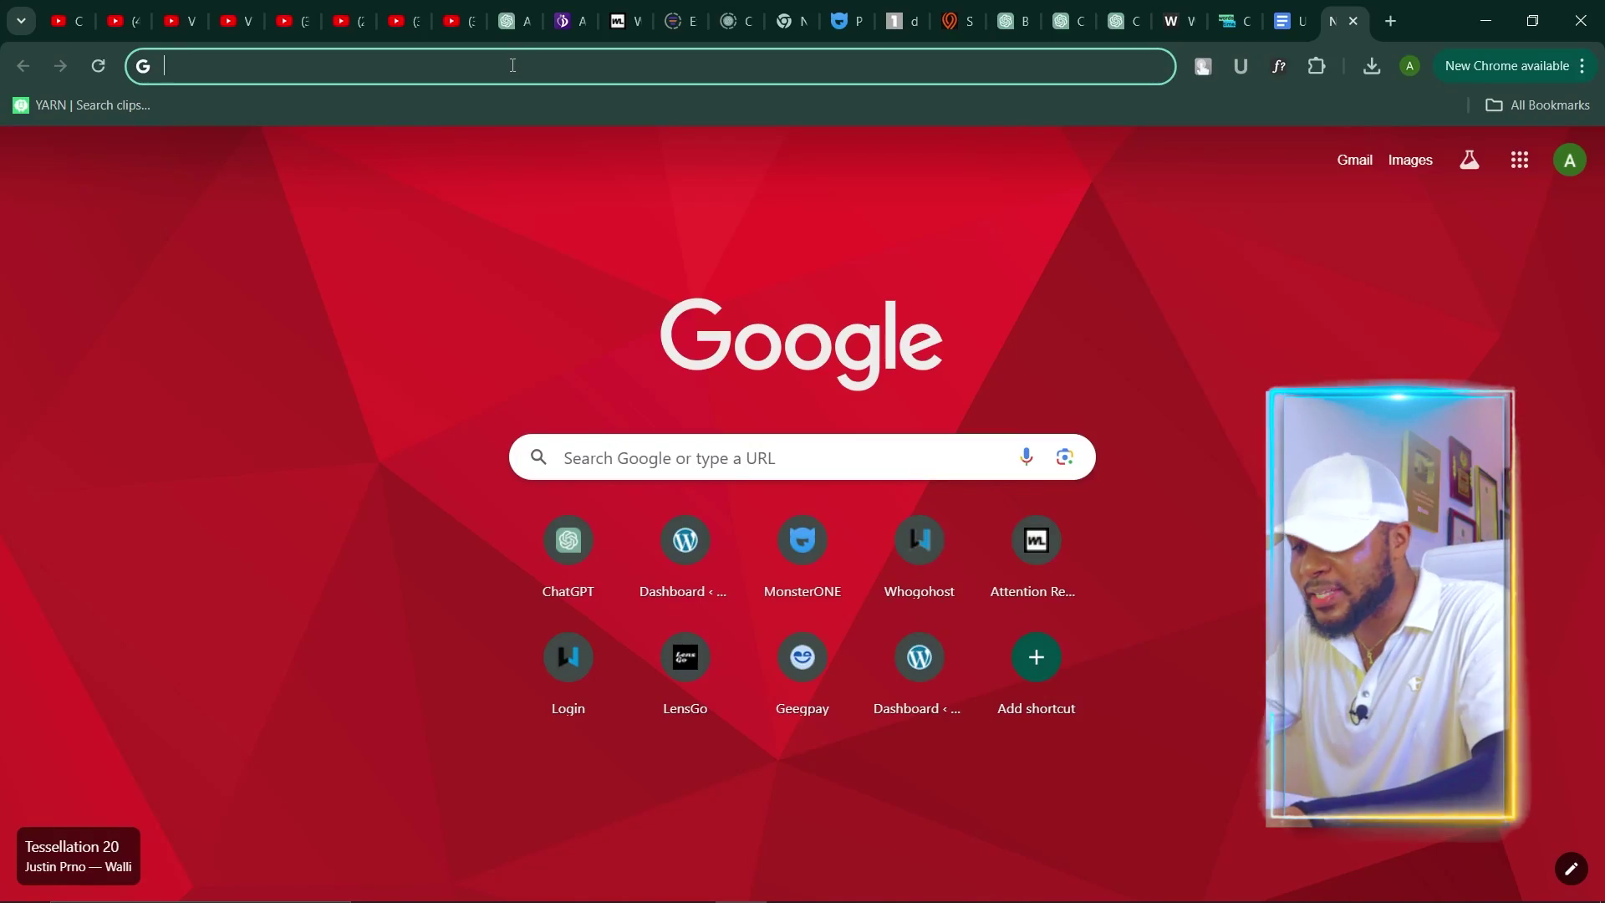
Open ChatGPT at chat.openai.com/chat.
{"action": "type", "text": "cha"}
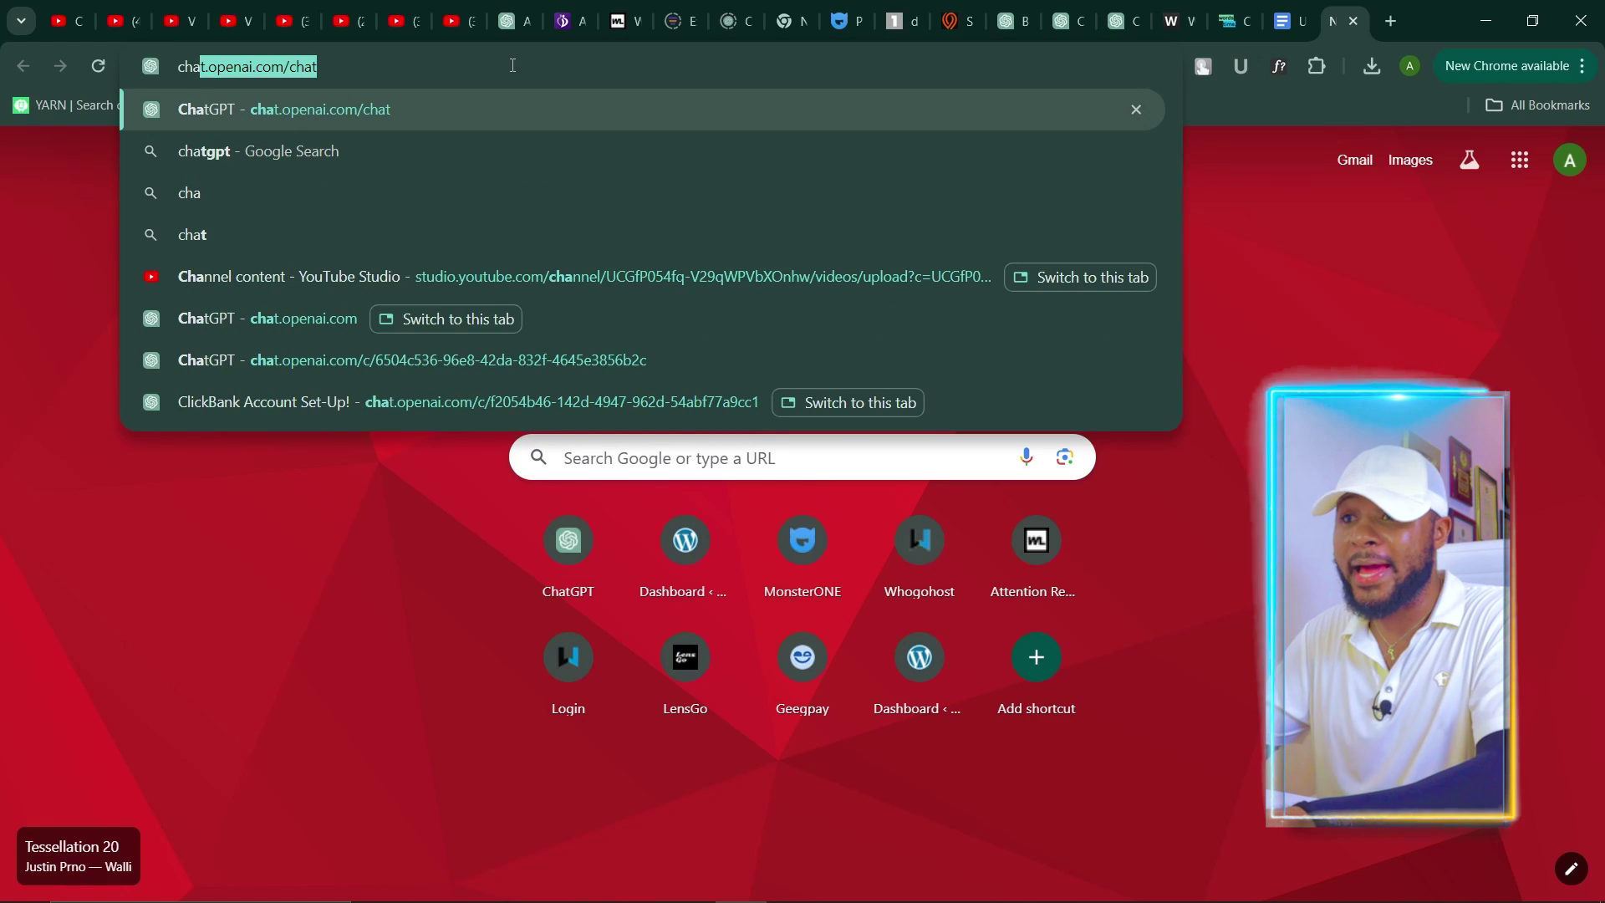
{"action": "key", "text": "Right"}
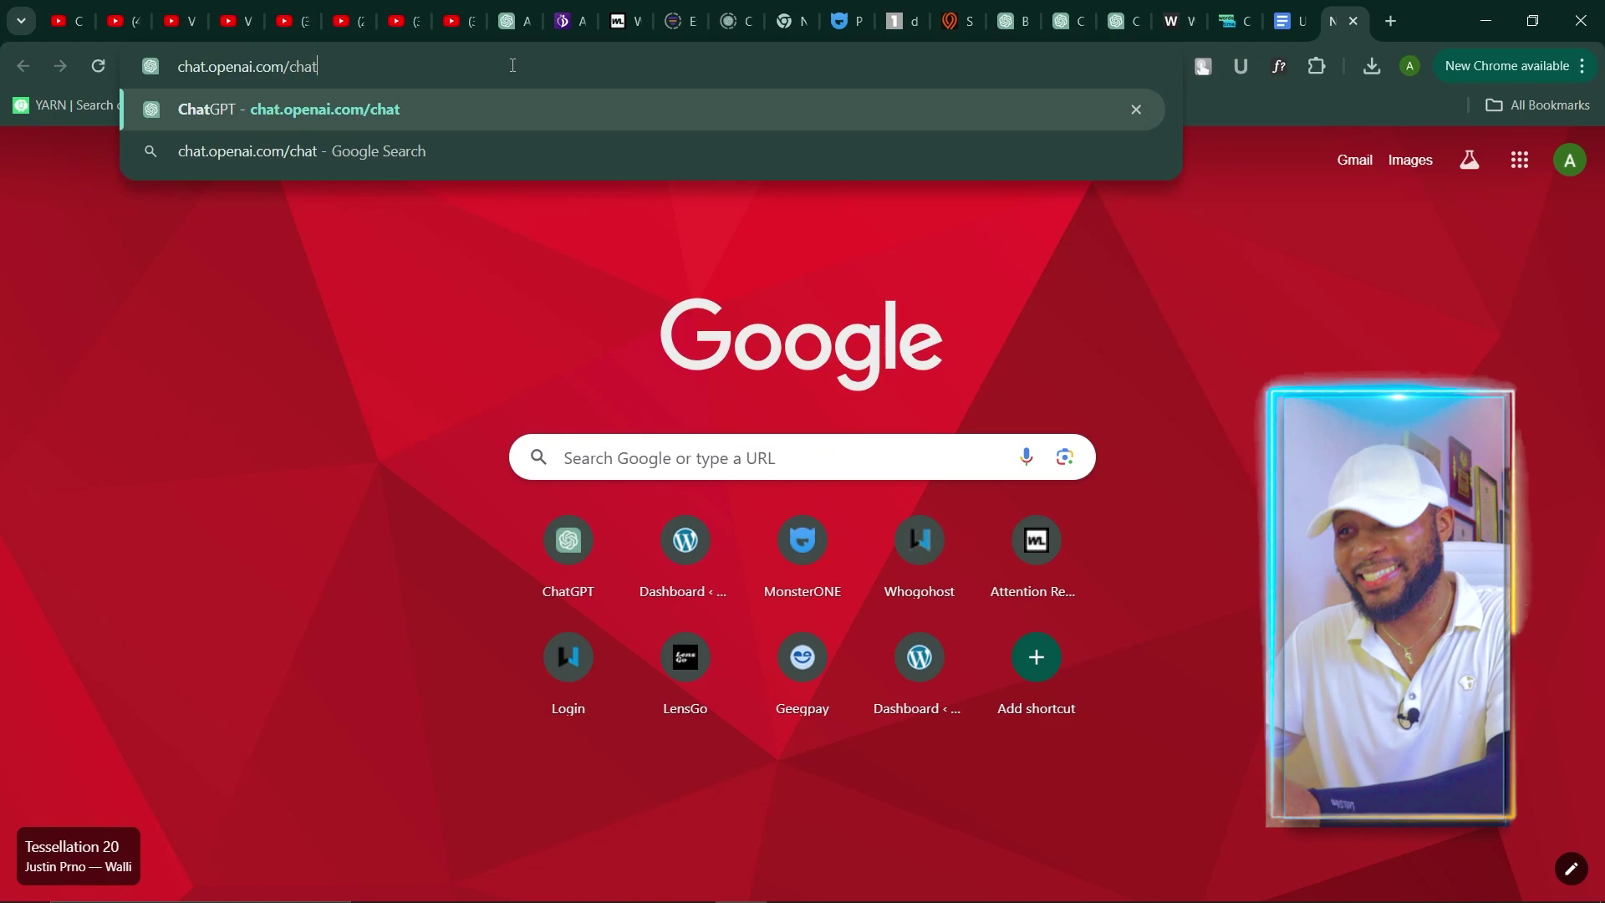
{"action": "key", "text": "Return"}
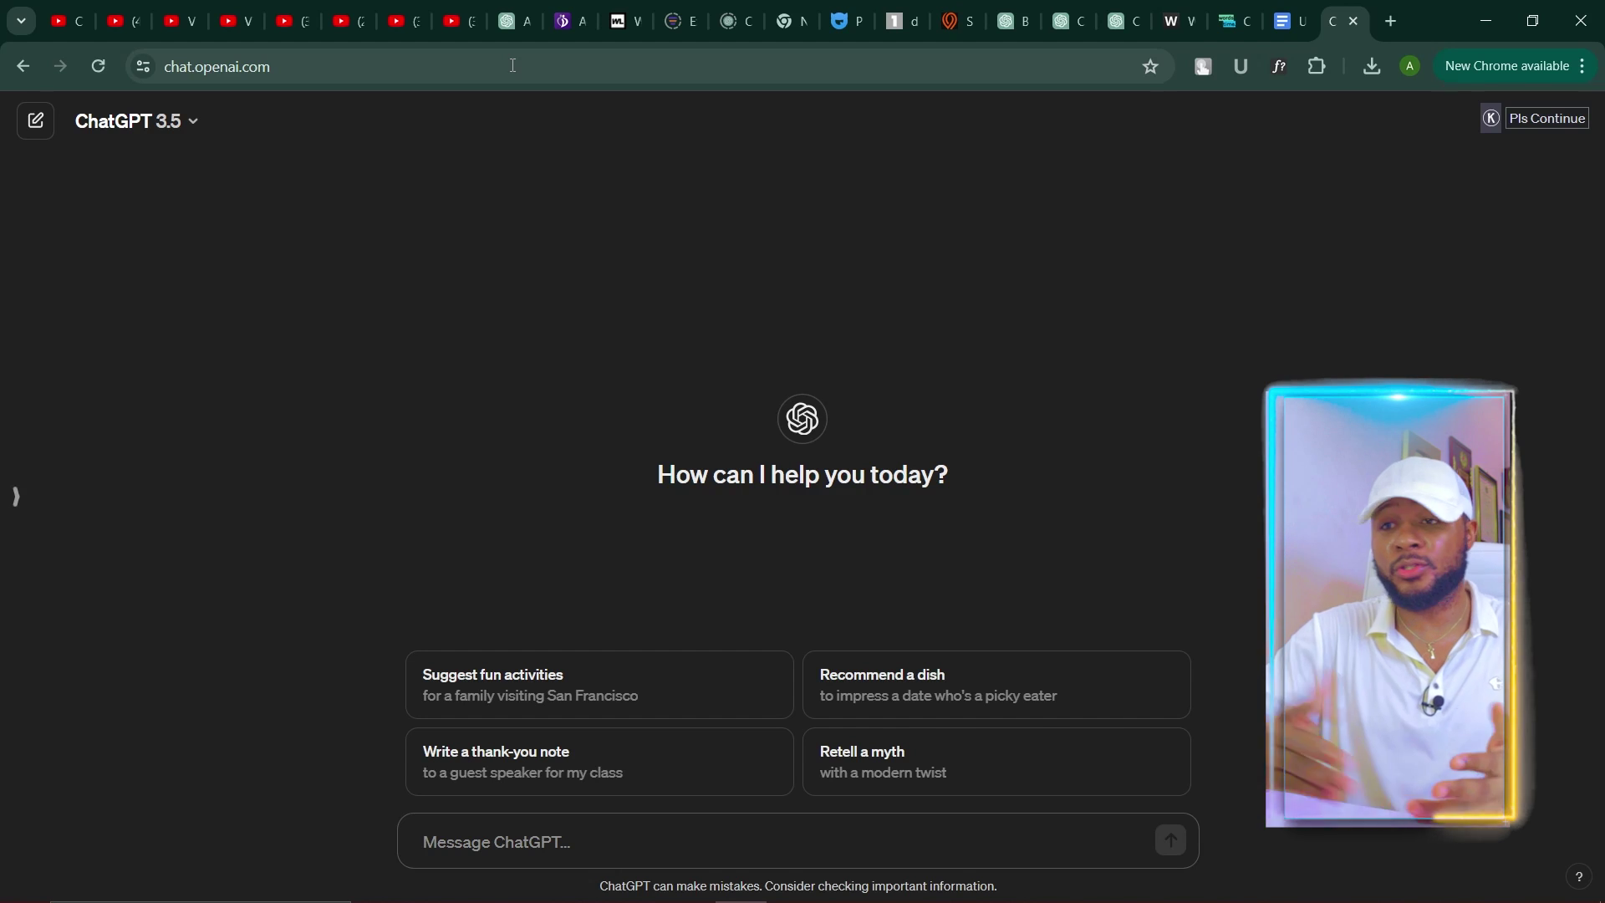
Assign ChatGPT the role of professional AI prompt engineer and request a prompt for suspenseful African folktale stories of not less than 3000 words.
{"action": "mouse_move", "coordinate": [1126, 7]}
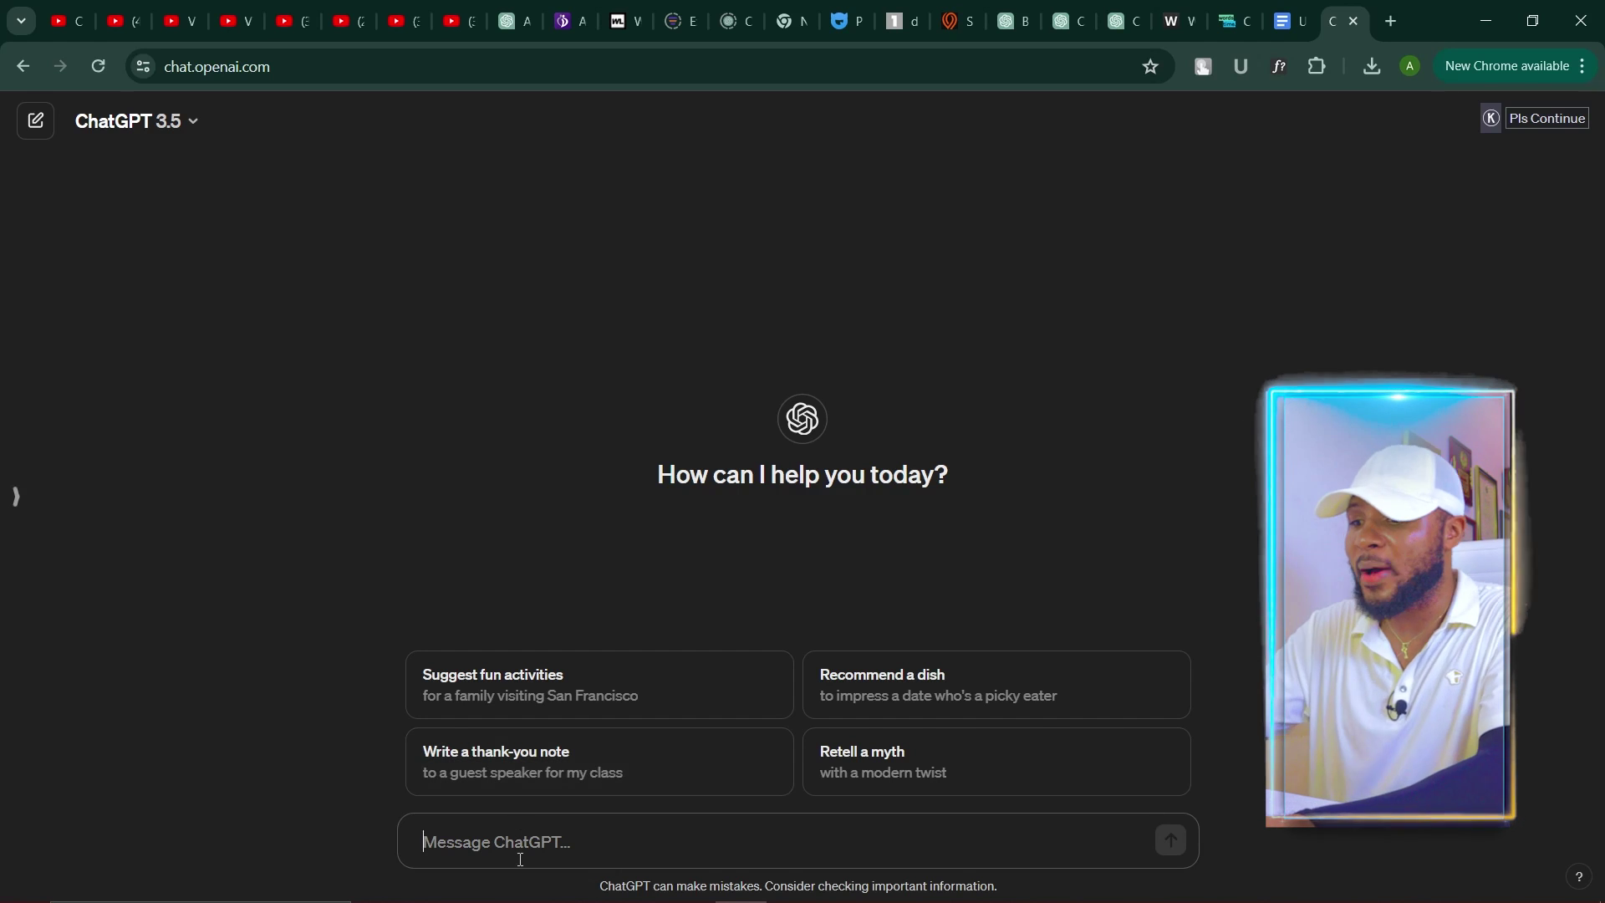
{"action": "type", "text": "You are a professional ai prompt engineer. if i share what i want to achieve, you will give me the most professional and most suitable prompt that will give me the best result"}
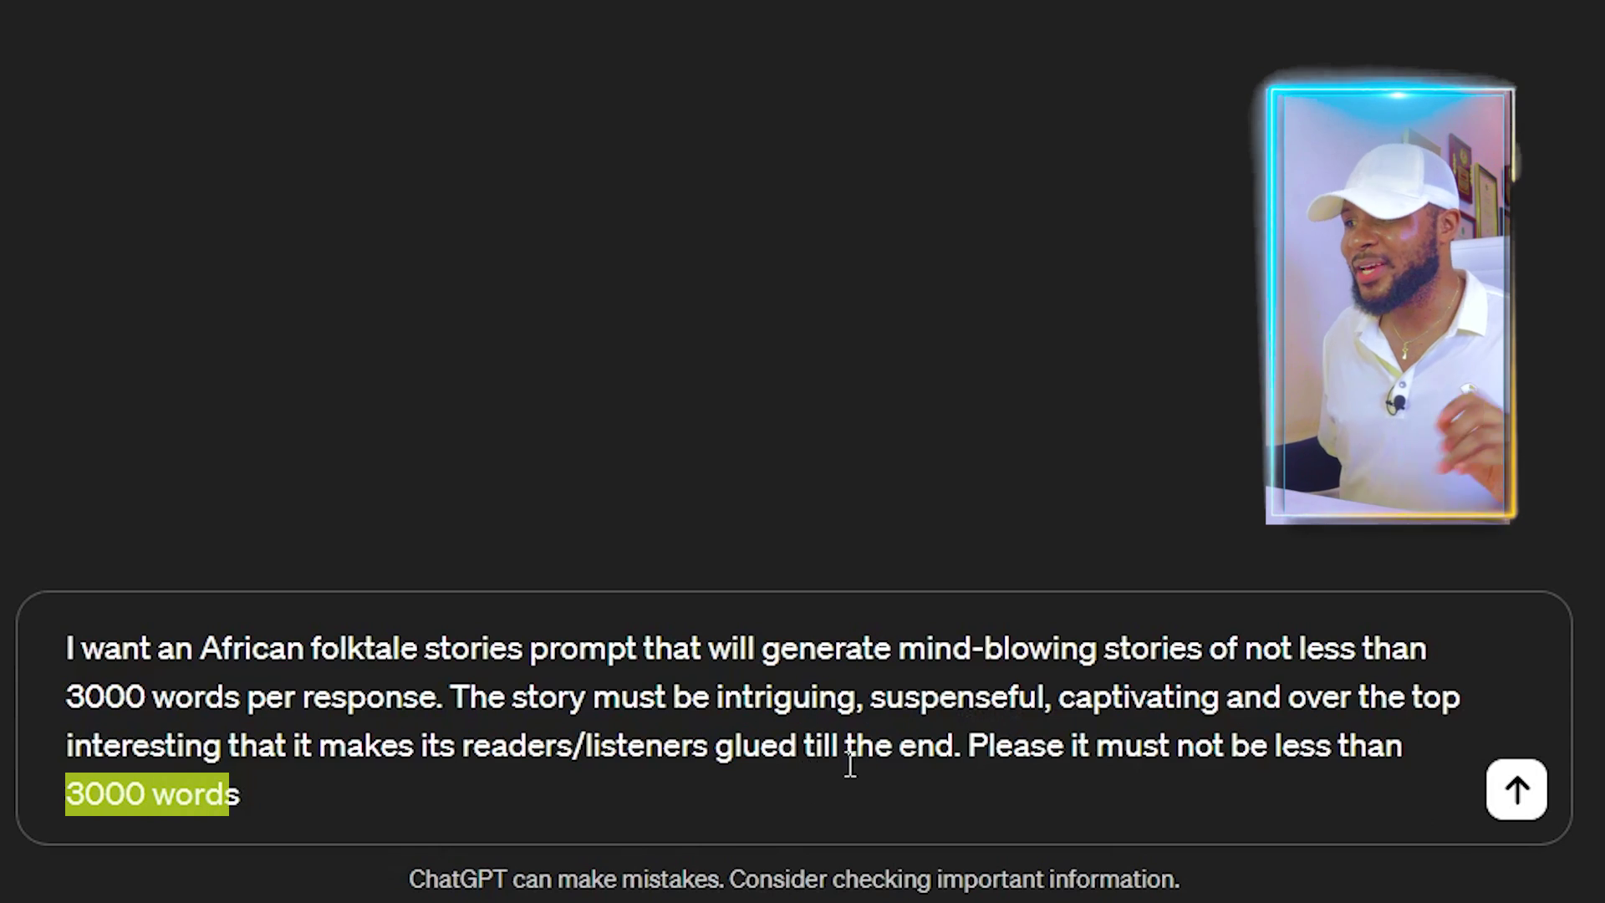
{"action": "left_click", "coordinate": [1518, 791]}
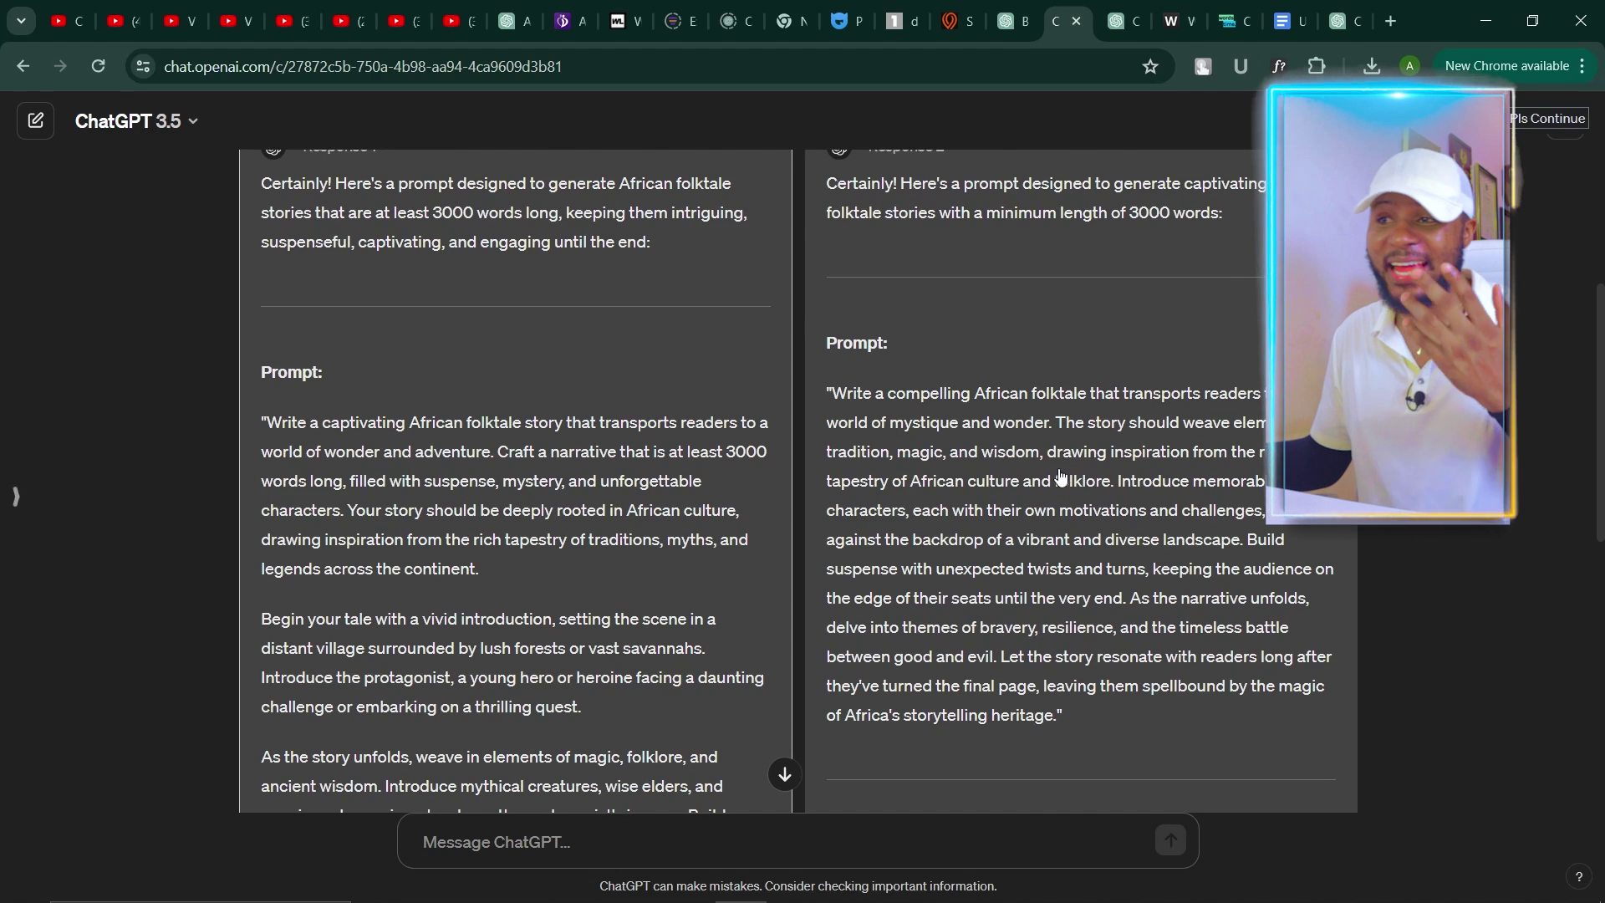
Compare the two generated prompts, choose Response 2 as the preferred one and select its full prompt text.
{"action": "scroll", "coordinate": [1062, 475], "scroll_direction": "up", "scroll_amount": 2}
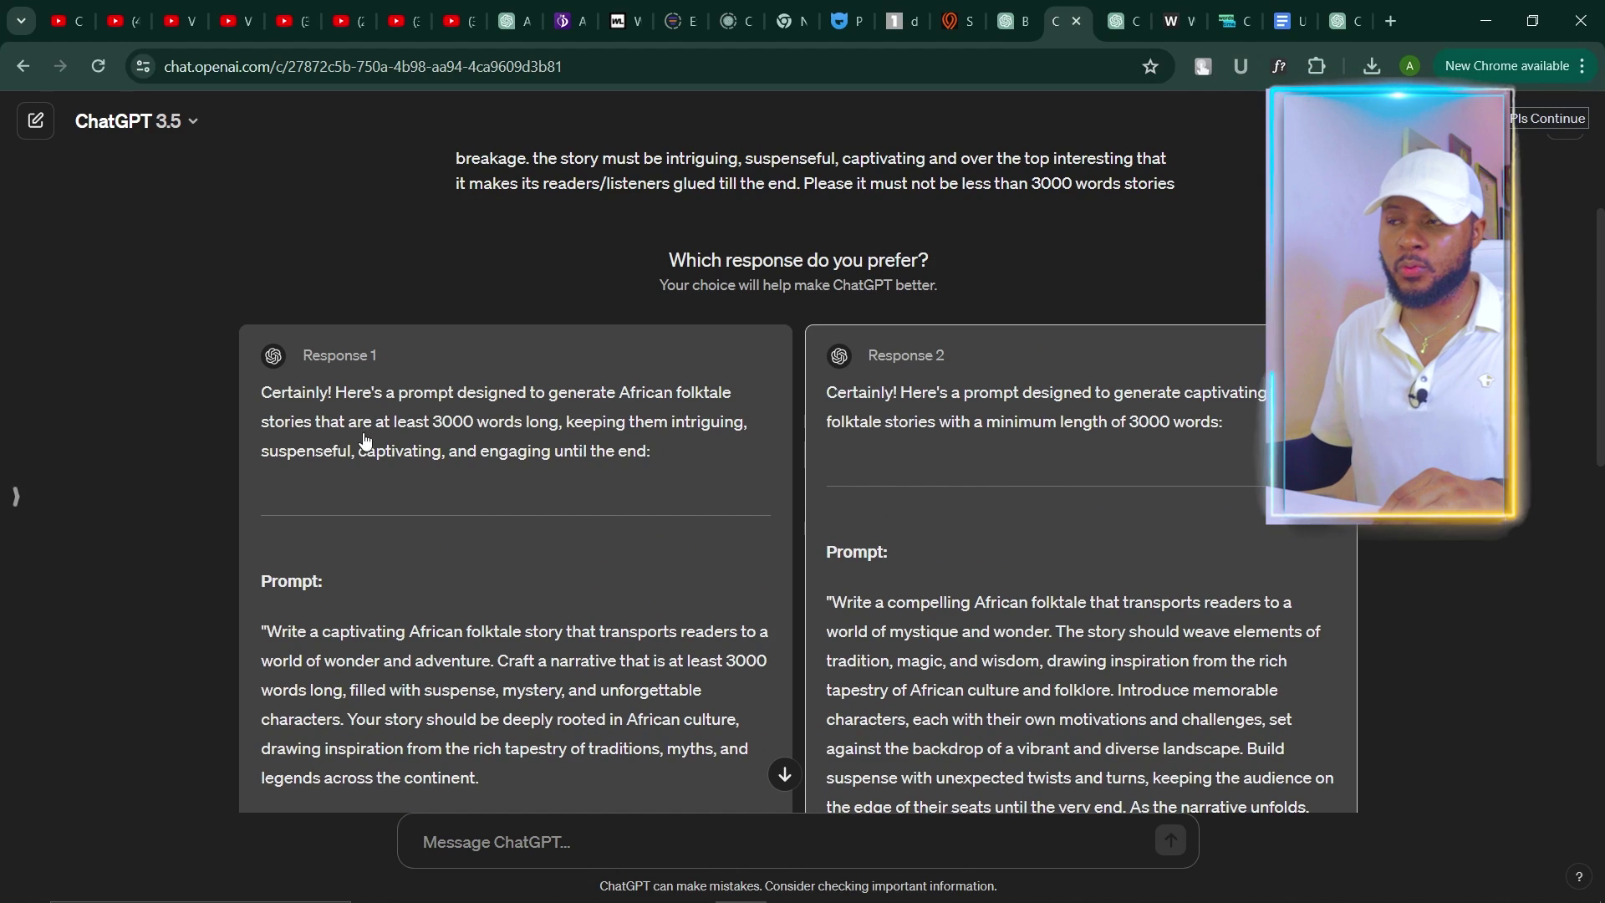
{"action": "scroll", "coordinate": [591, 513], "scroll_direction": "down", "scroll_amount": 9}
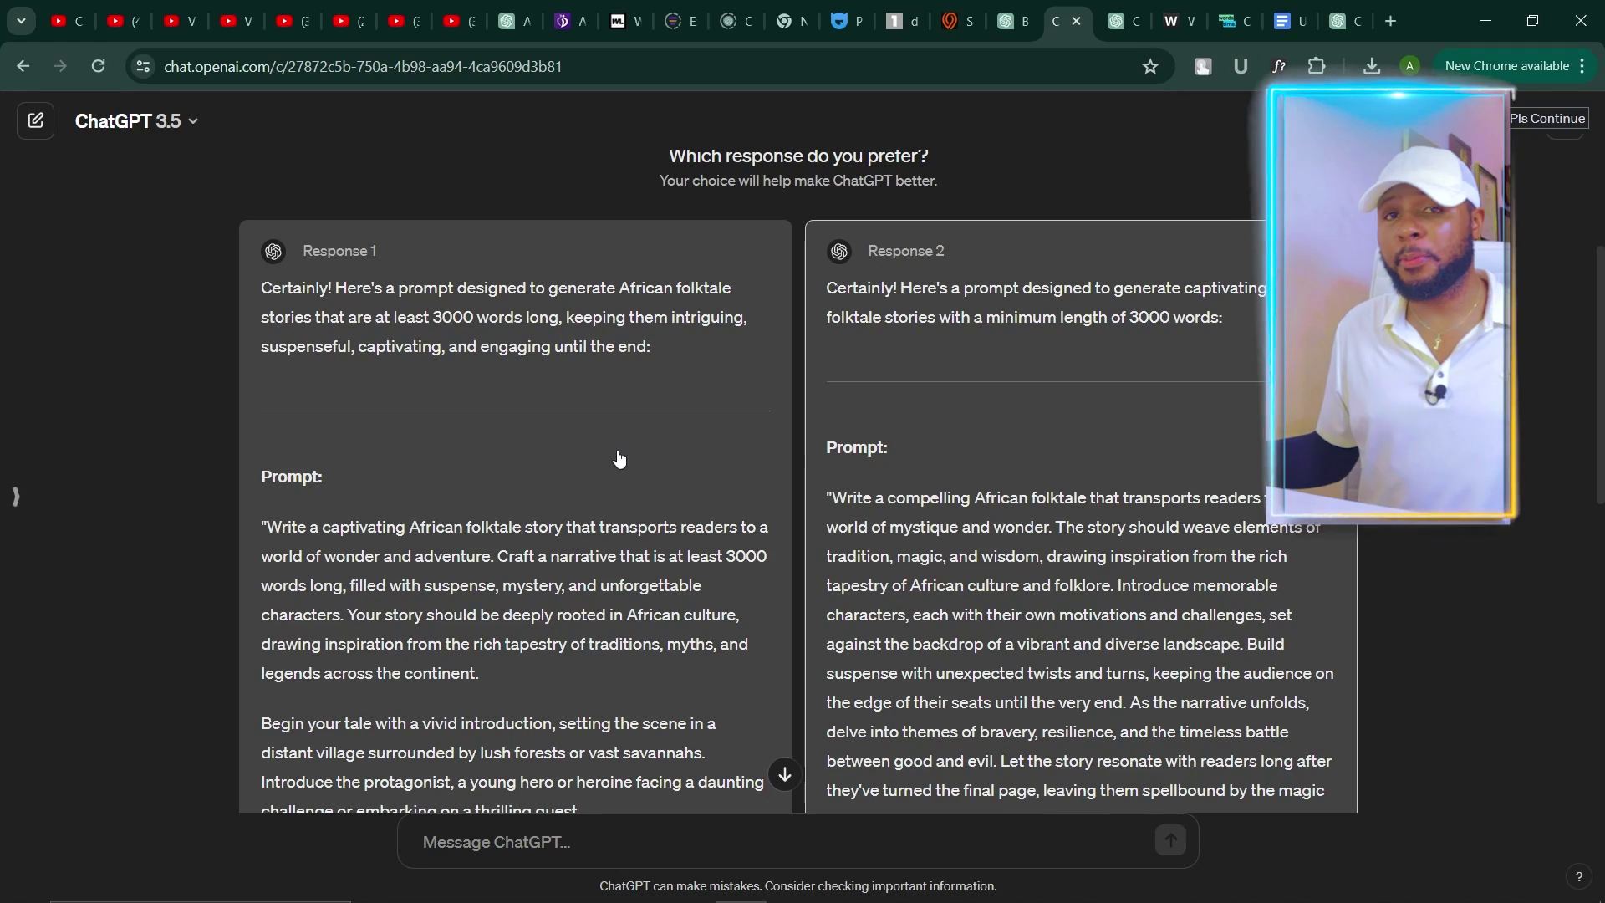
{"action": "scroll", "coordinate": [636, 487], "scroll_direction": "down", "scroll_amount": 1}
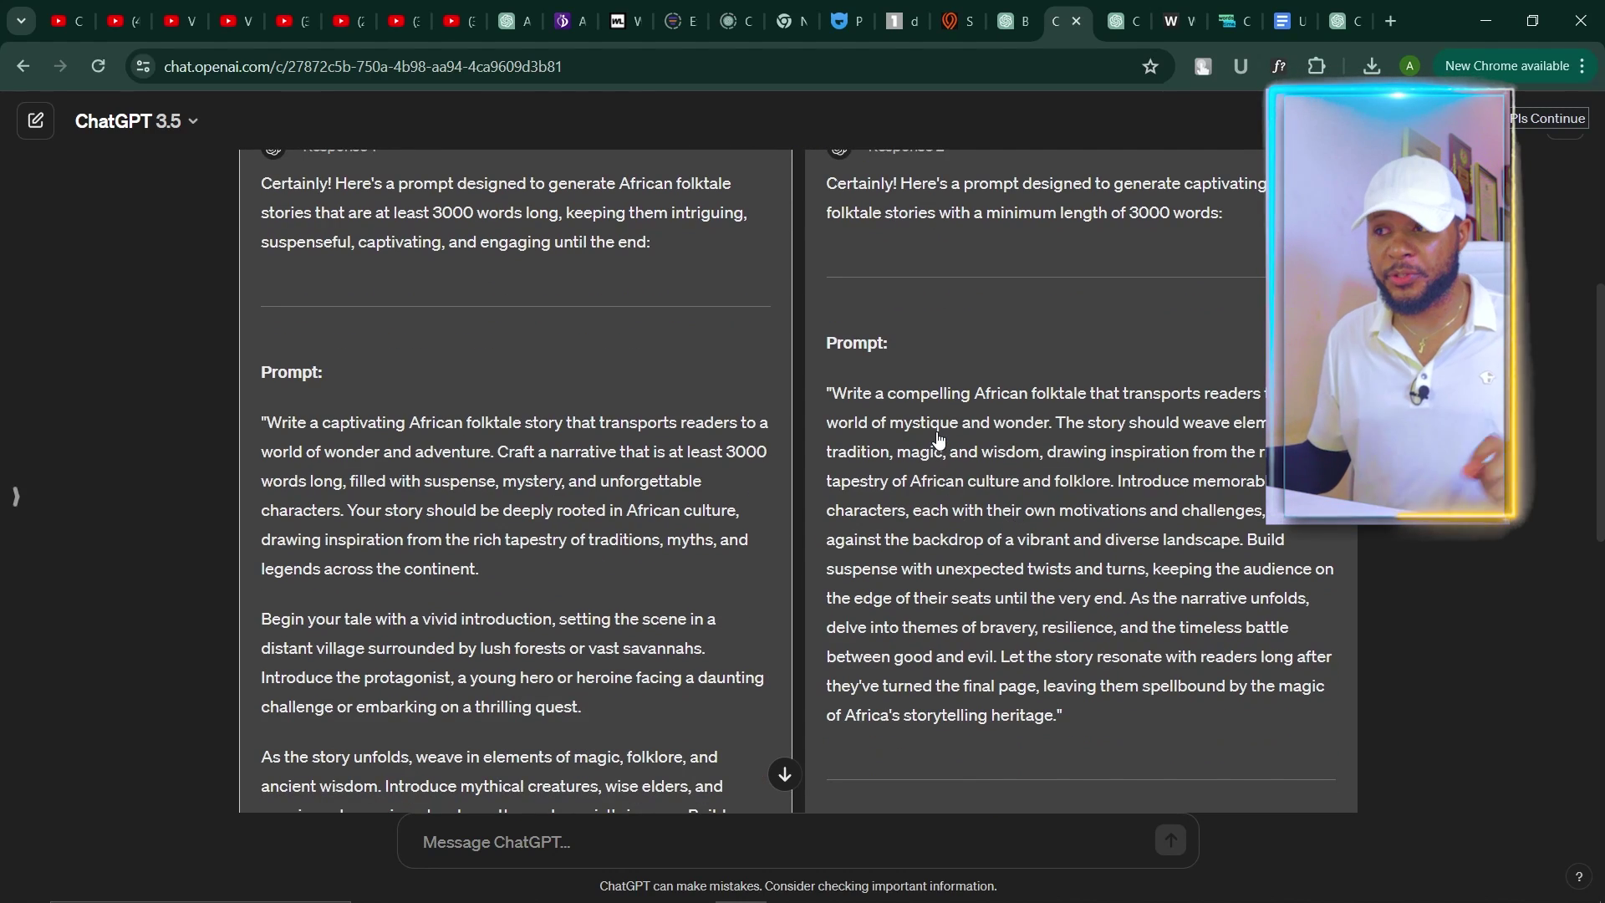
{"action": "scroll", "coordinate": [929, 458], "scroll_direction": "down", "scroll_amount": 1}
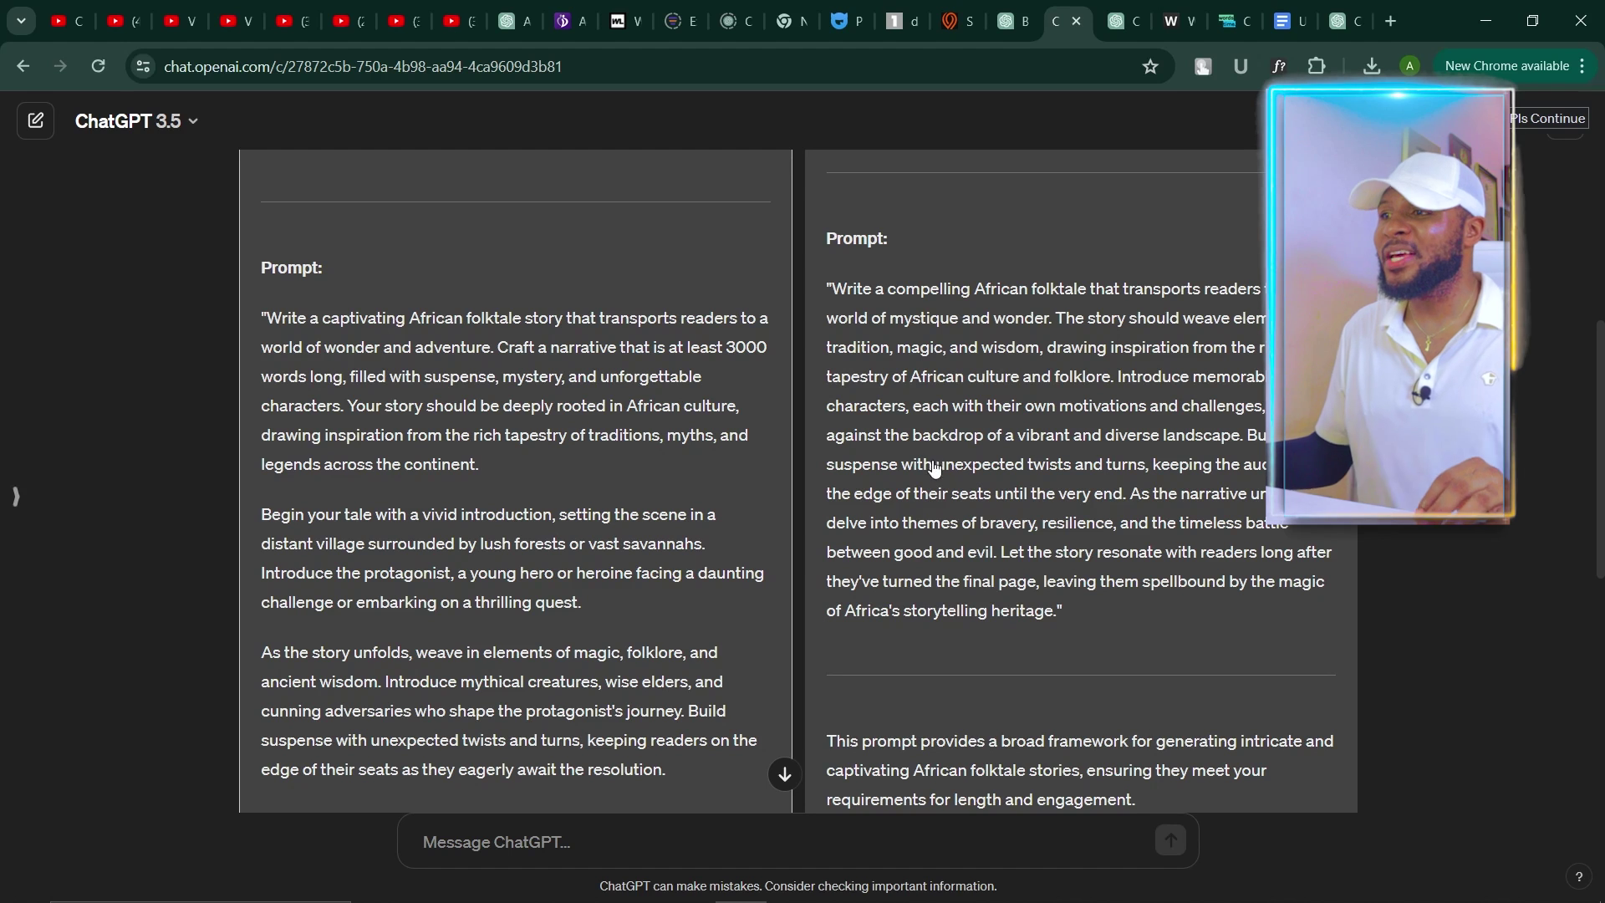
{"action": "left_click", "coordinate": [965, 432]}
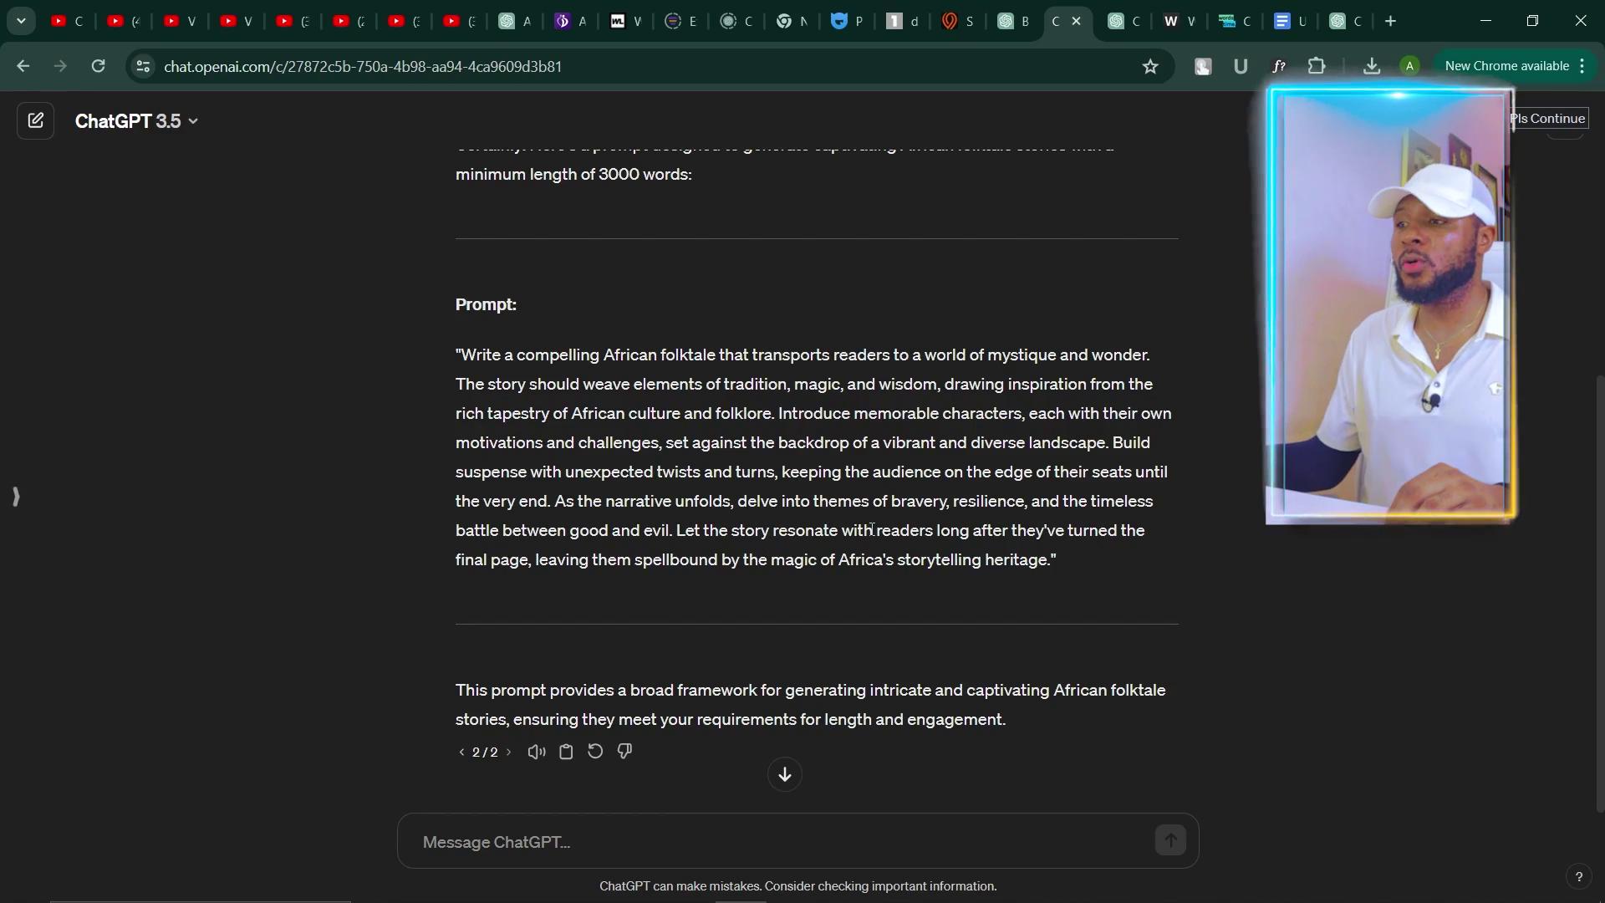
{"action": "left_click_drag", "start_coordinate": [1056, 563], "coordinate": [466, 360]}
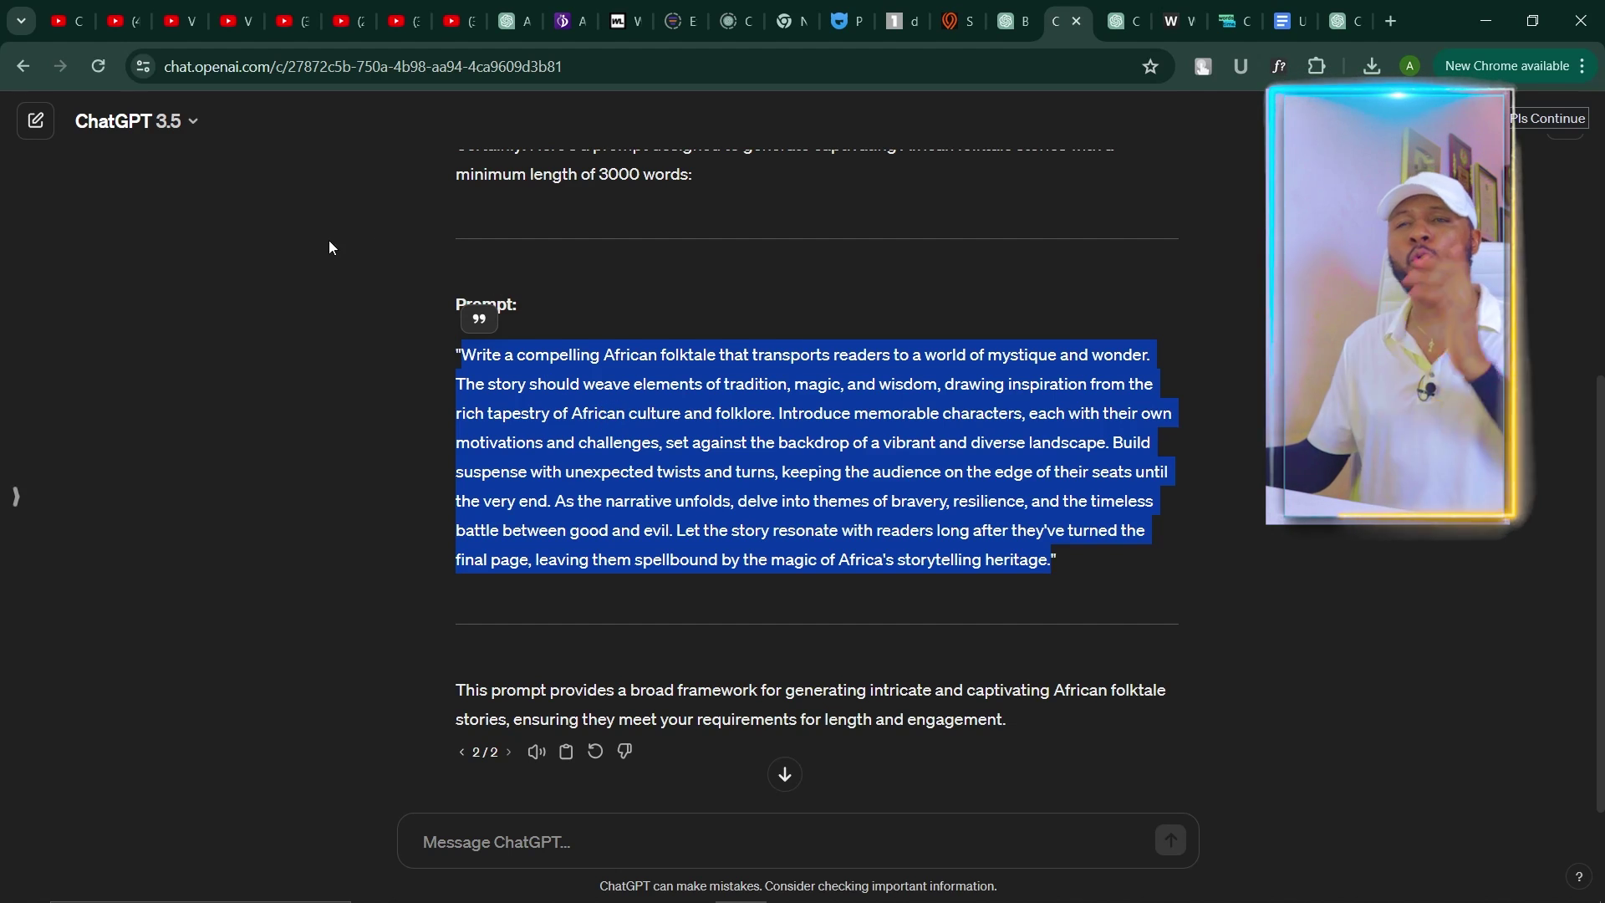
Start a new chat and enter a prompt for a captivating African folktale of not less than 3000 words with vivid descriptions and unexpected twists.
{"action": "left_click", "coordinate": [38, 126]}
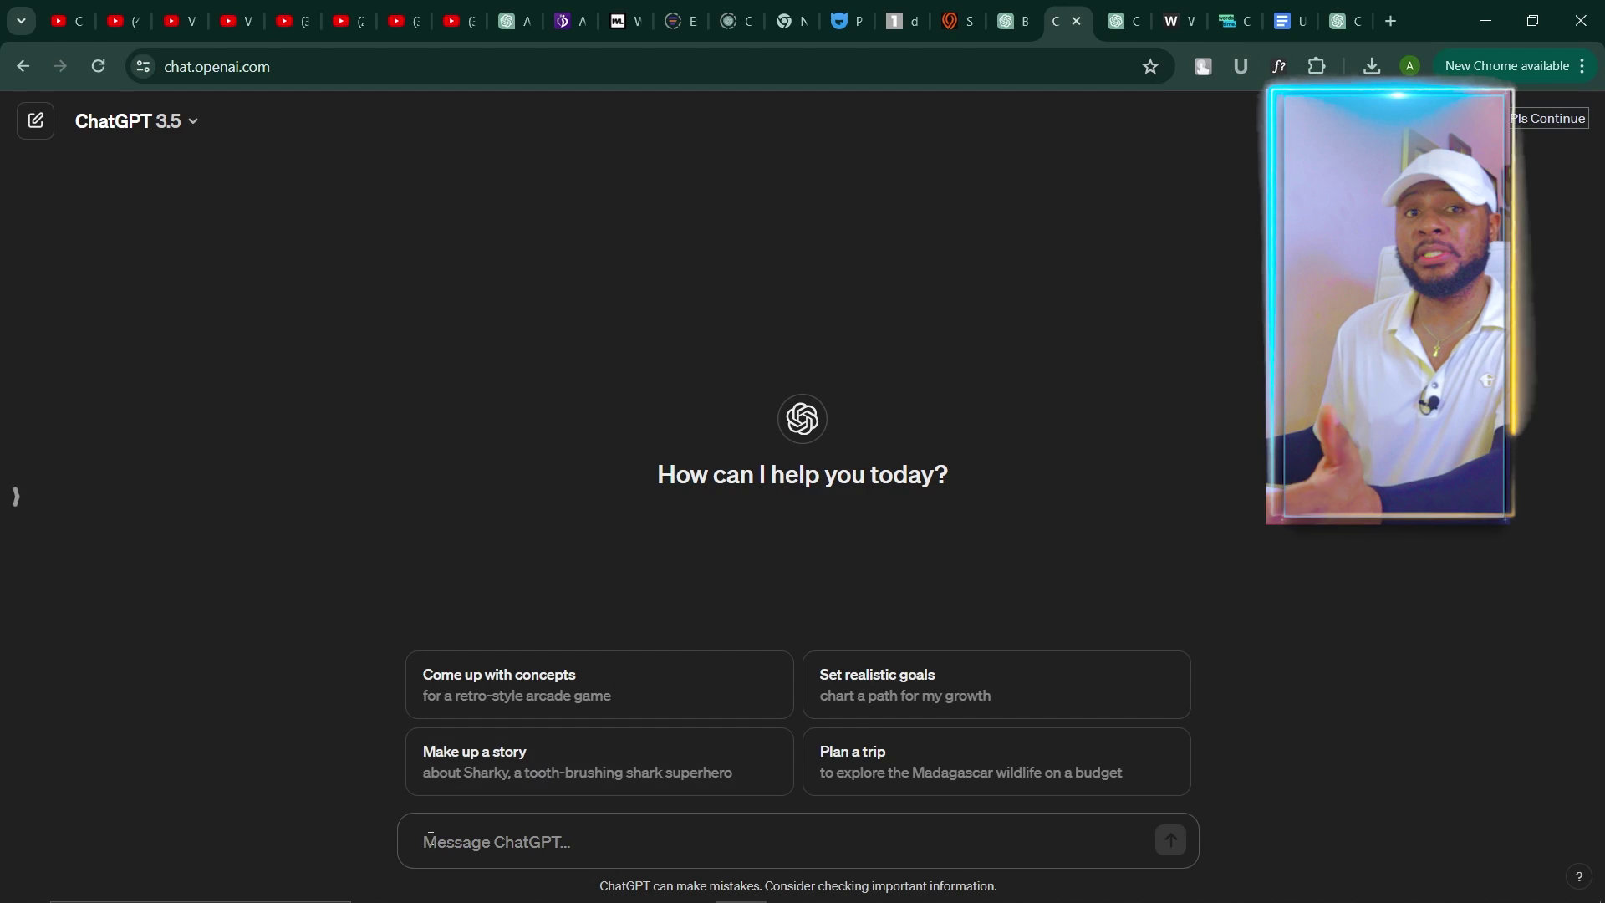
{"action": "type", "text": "Write an African folktale that is not less than 3000 words in length. Your story should be captivating, intriguing, and filled with suspense, keeping readers or listeners glued until the end. Incorporate elements of African culture, tradition, and folklore to create a rich and immersive narrative. Ensure that the story features vivid descriptions, compelling characters, and unexpected twists to engage the audience throughout the tale"}
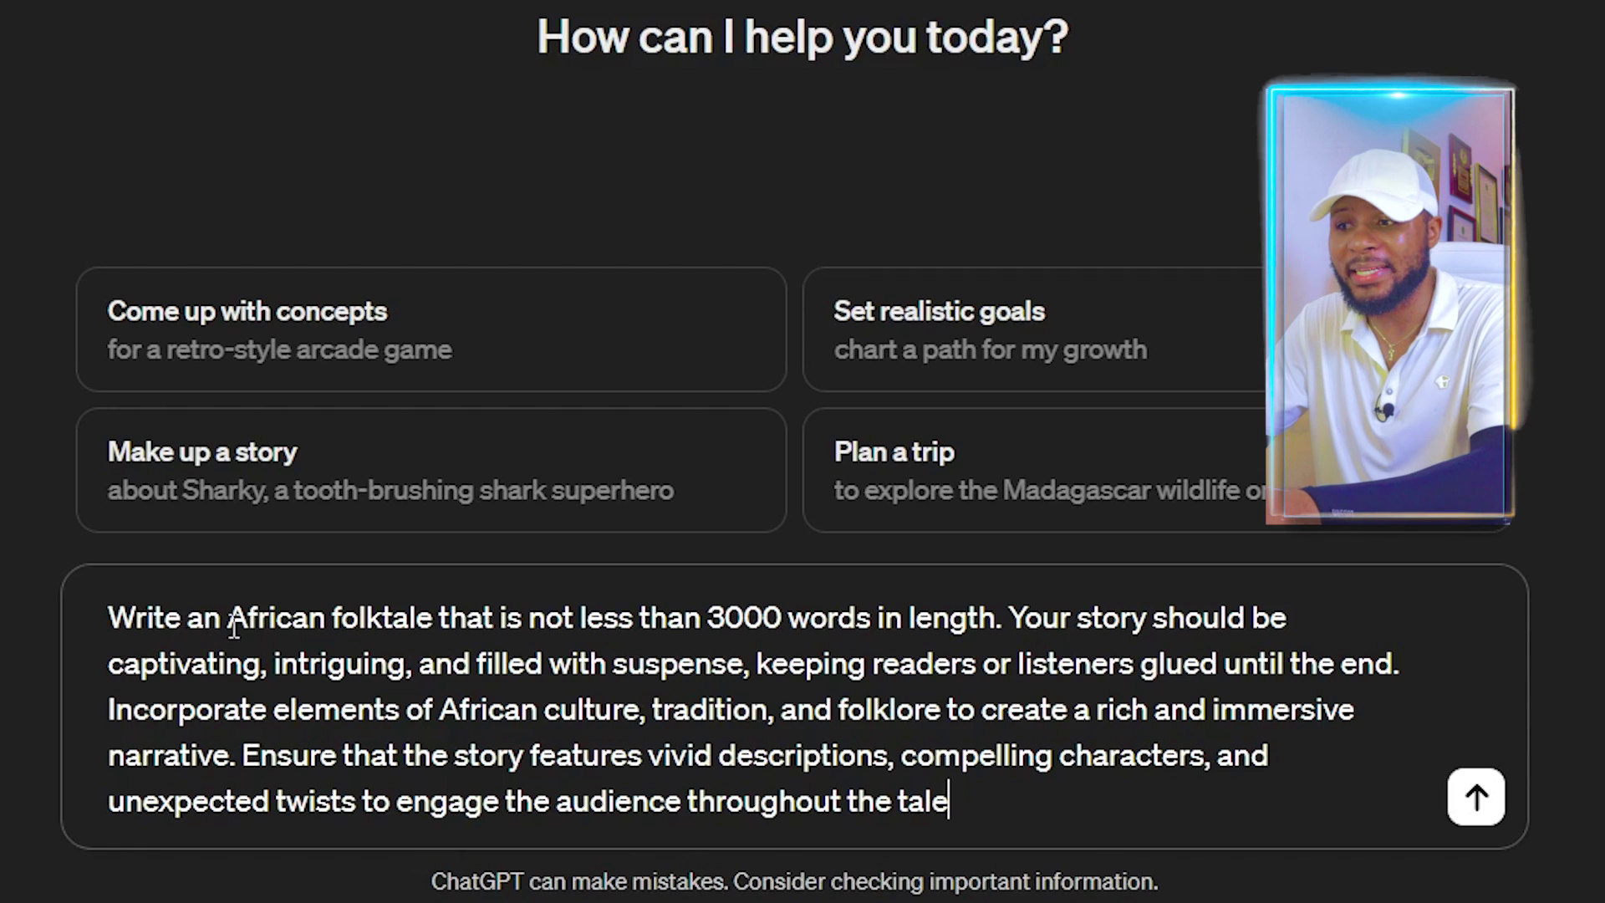
Add the topic of a young man who found 7figureboss academy and made money from free digital skills, and submit the prompt.
{"action": "left_click", "coordinate": [441, 616]}
{"action": "type", "text": "about a young man that found 7figureboss academy and learnt amazing"}
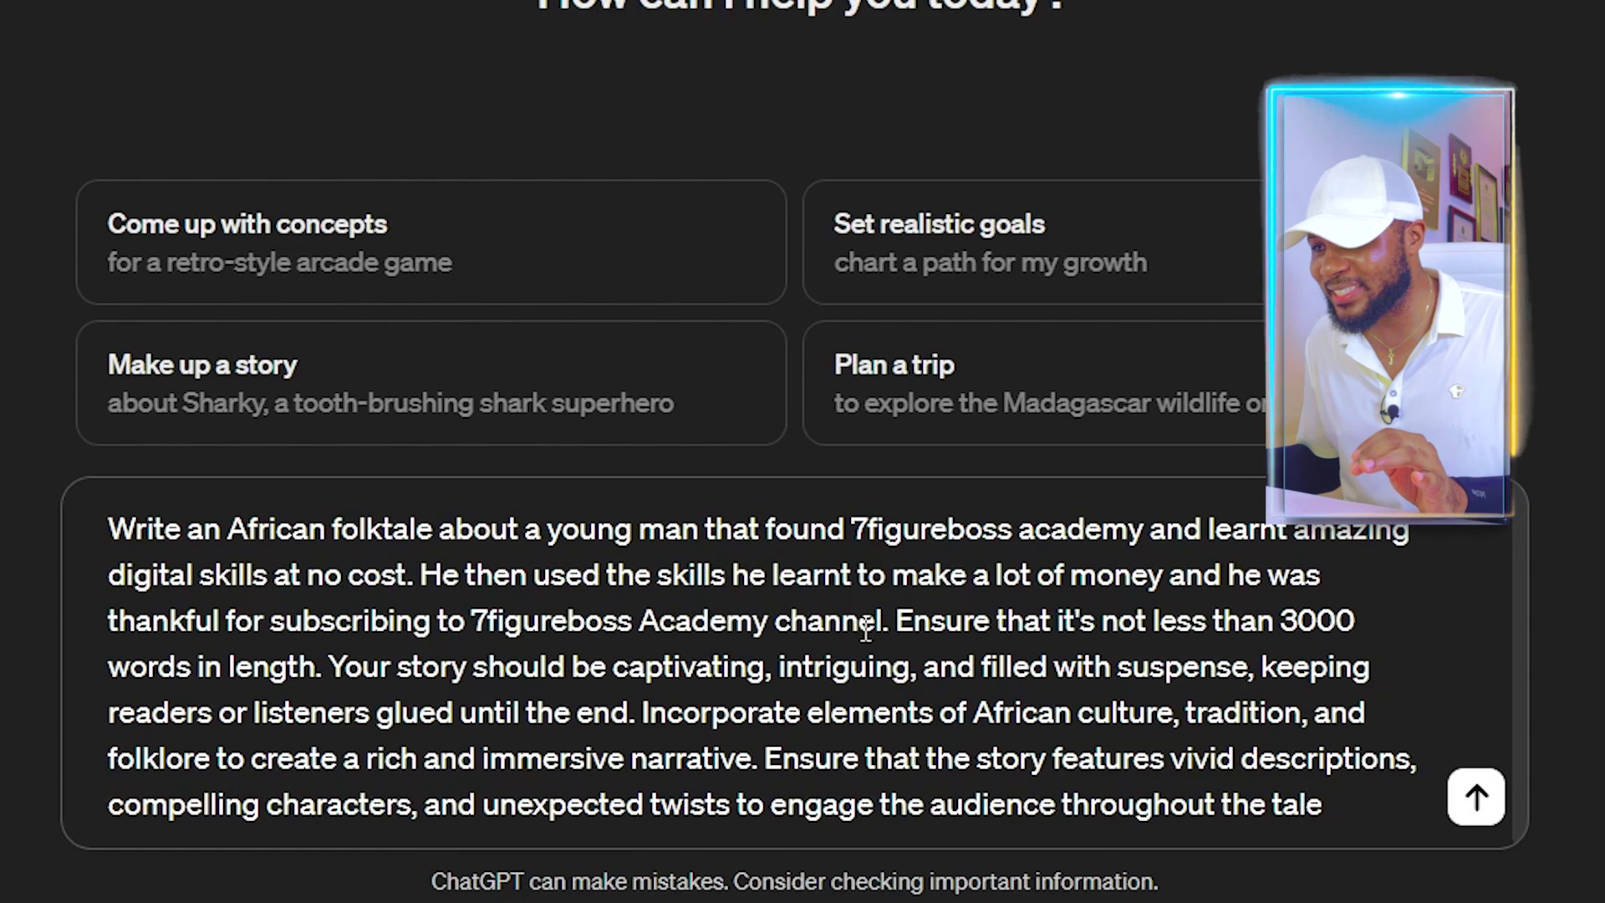
{"action": "left_click_drag", "start_coordinate": [898, 620], "coordinate": [1394, 837]}
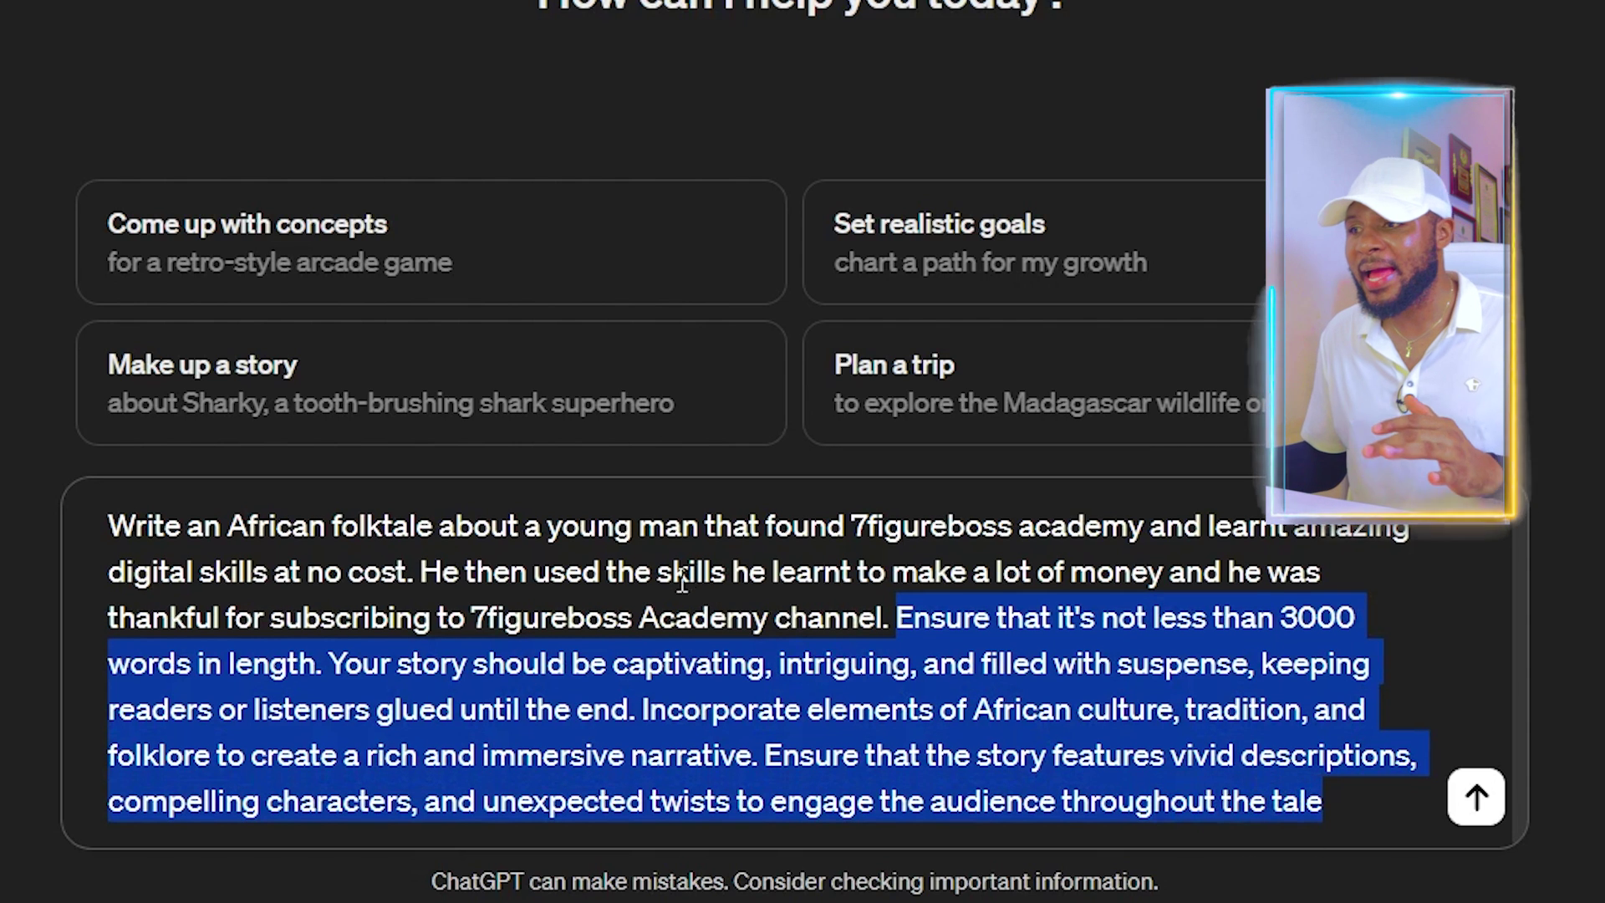
{"action": "left_click", "coordinate": [848, 526]}
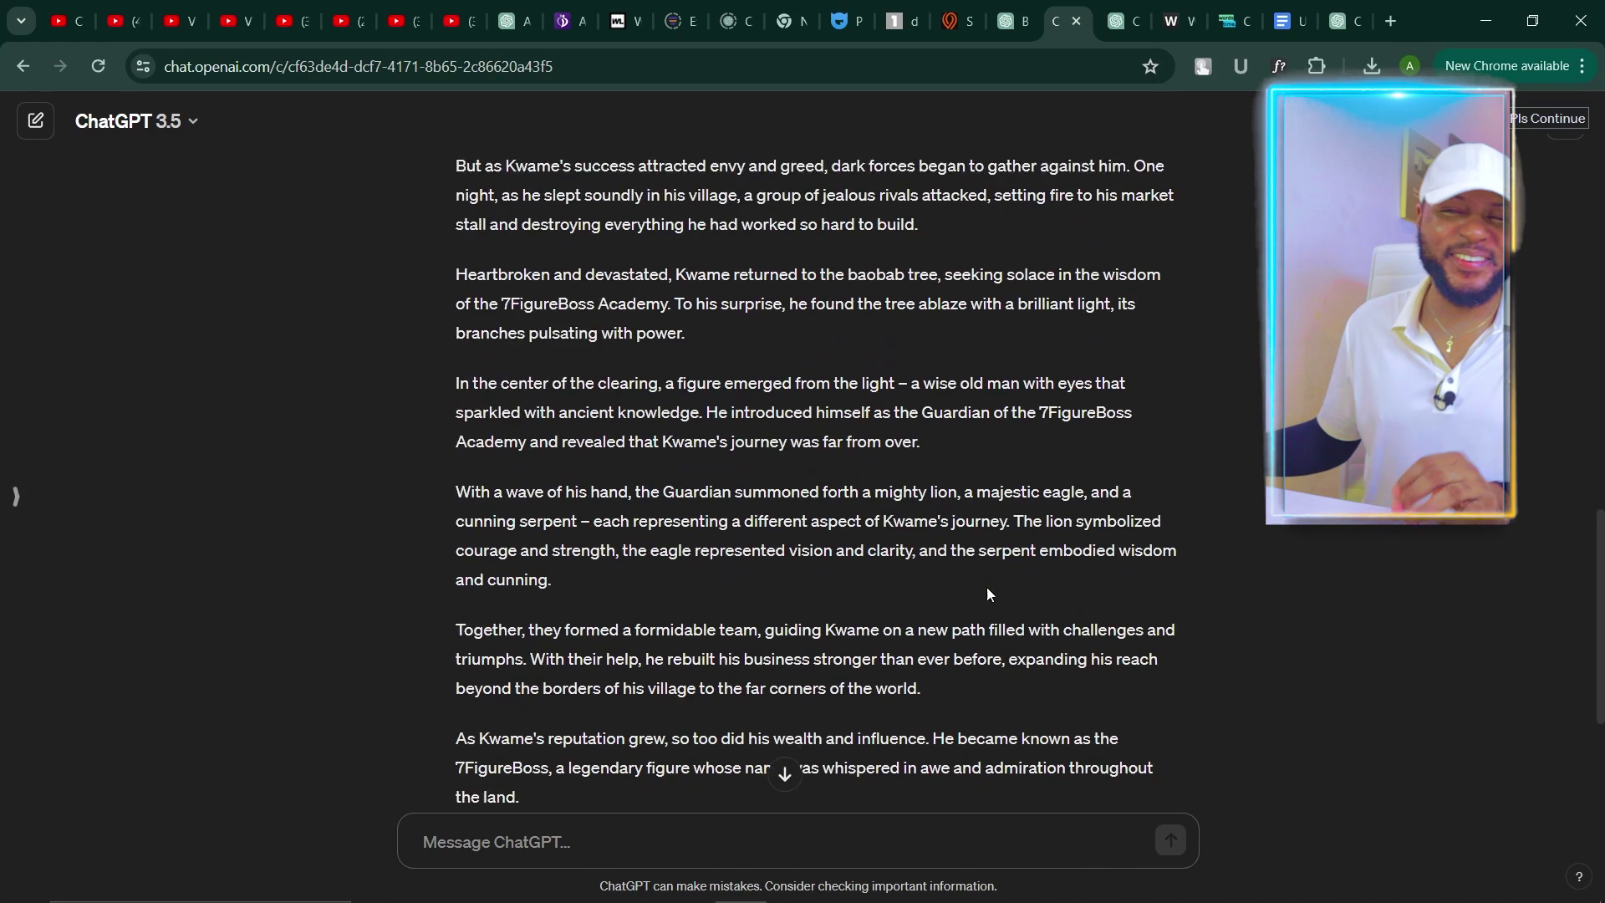
Review the generated story against the prompt's 3000-word requirement and copy the full response.
{"action": "scroll", "coordinate": [986, 587], "scroll_direction": "down", "scroll_amount": 5}
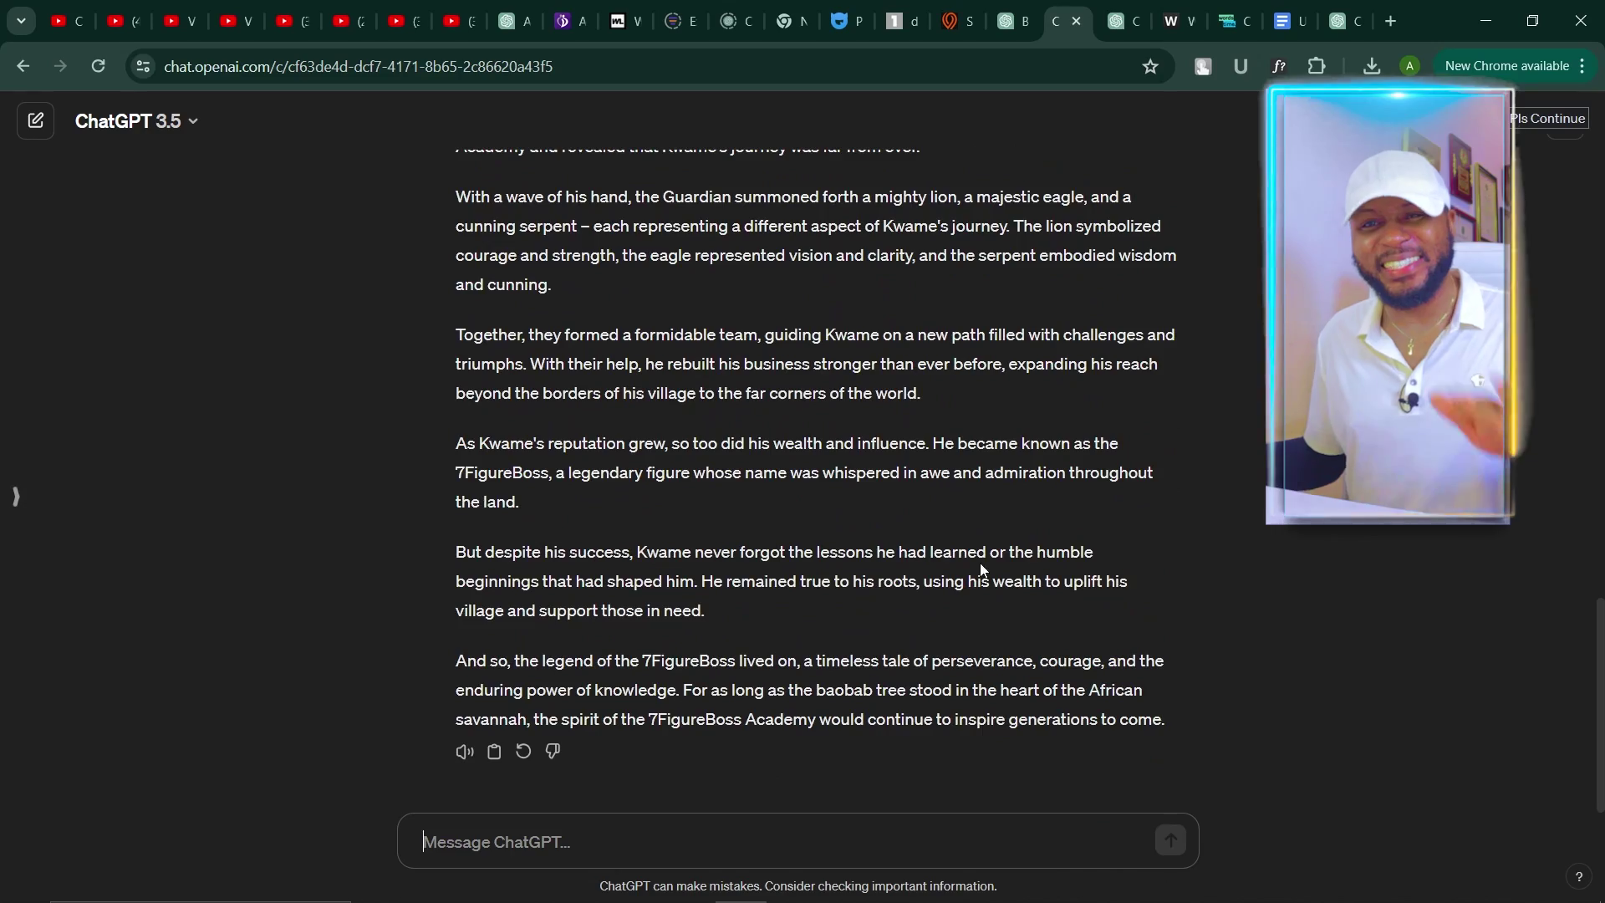
{"action": "scroll", "coordinate": [986, 552], "scroll_direction": "up", "scroll_amount": 20}
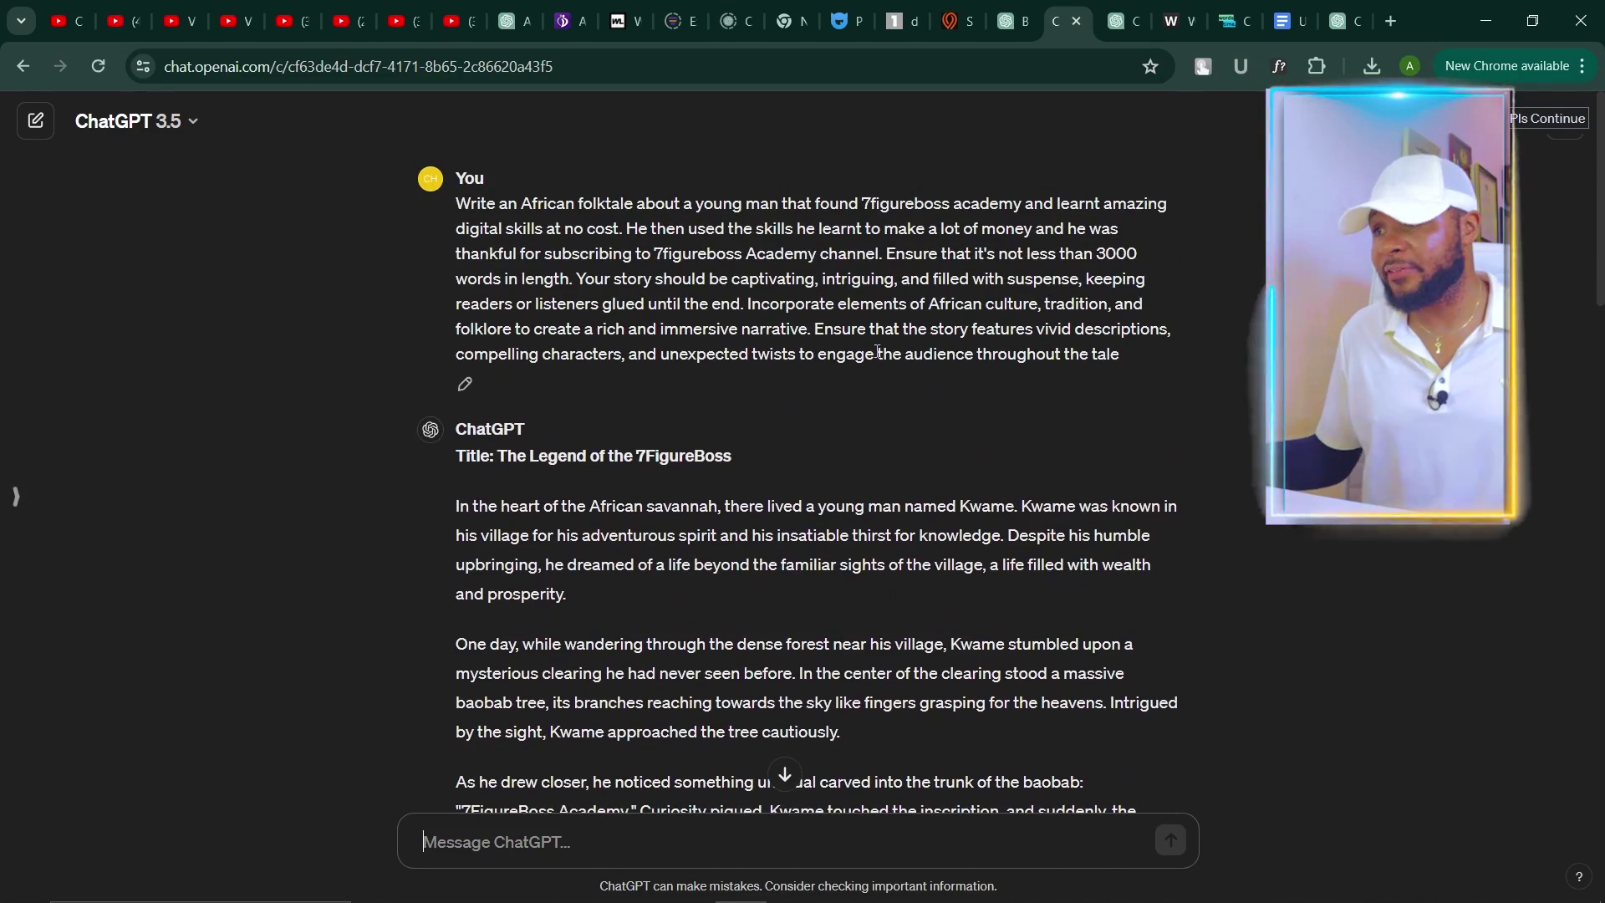
{"action": "left_click_drag", "start_coordinate": [886, 254], "coordinate": [1185, 260]}
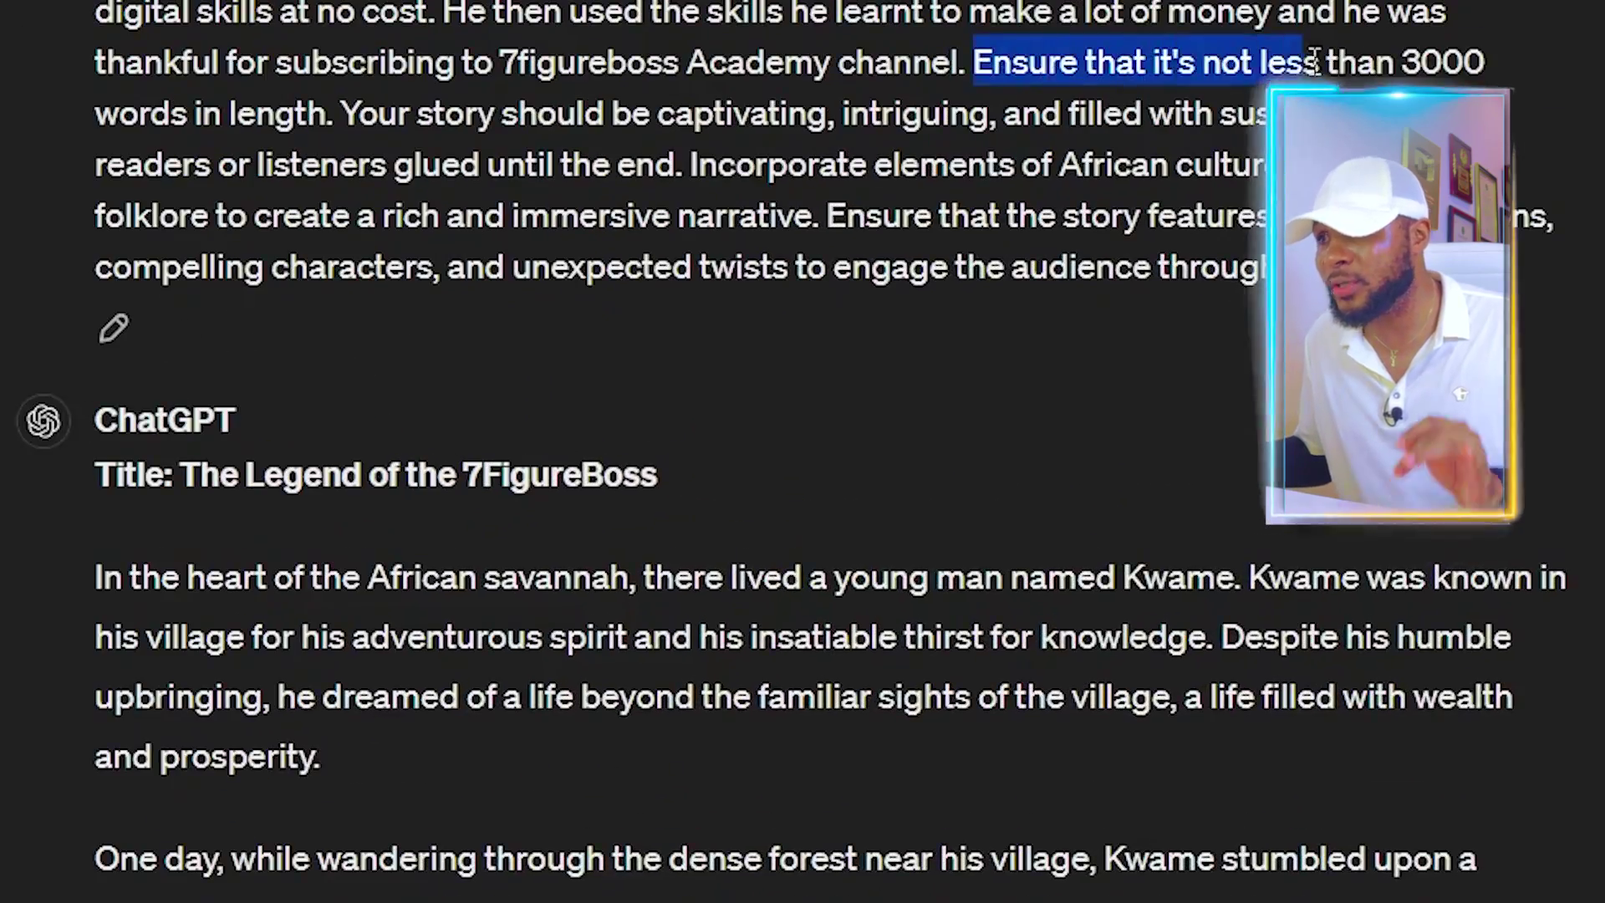
{"action": "left_click", "coordinate": [1588, 75]}
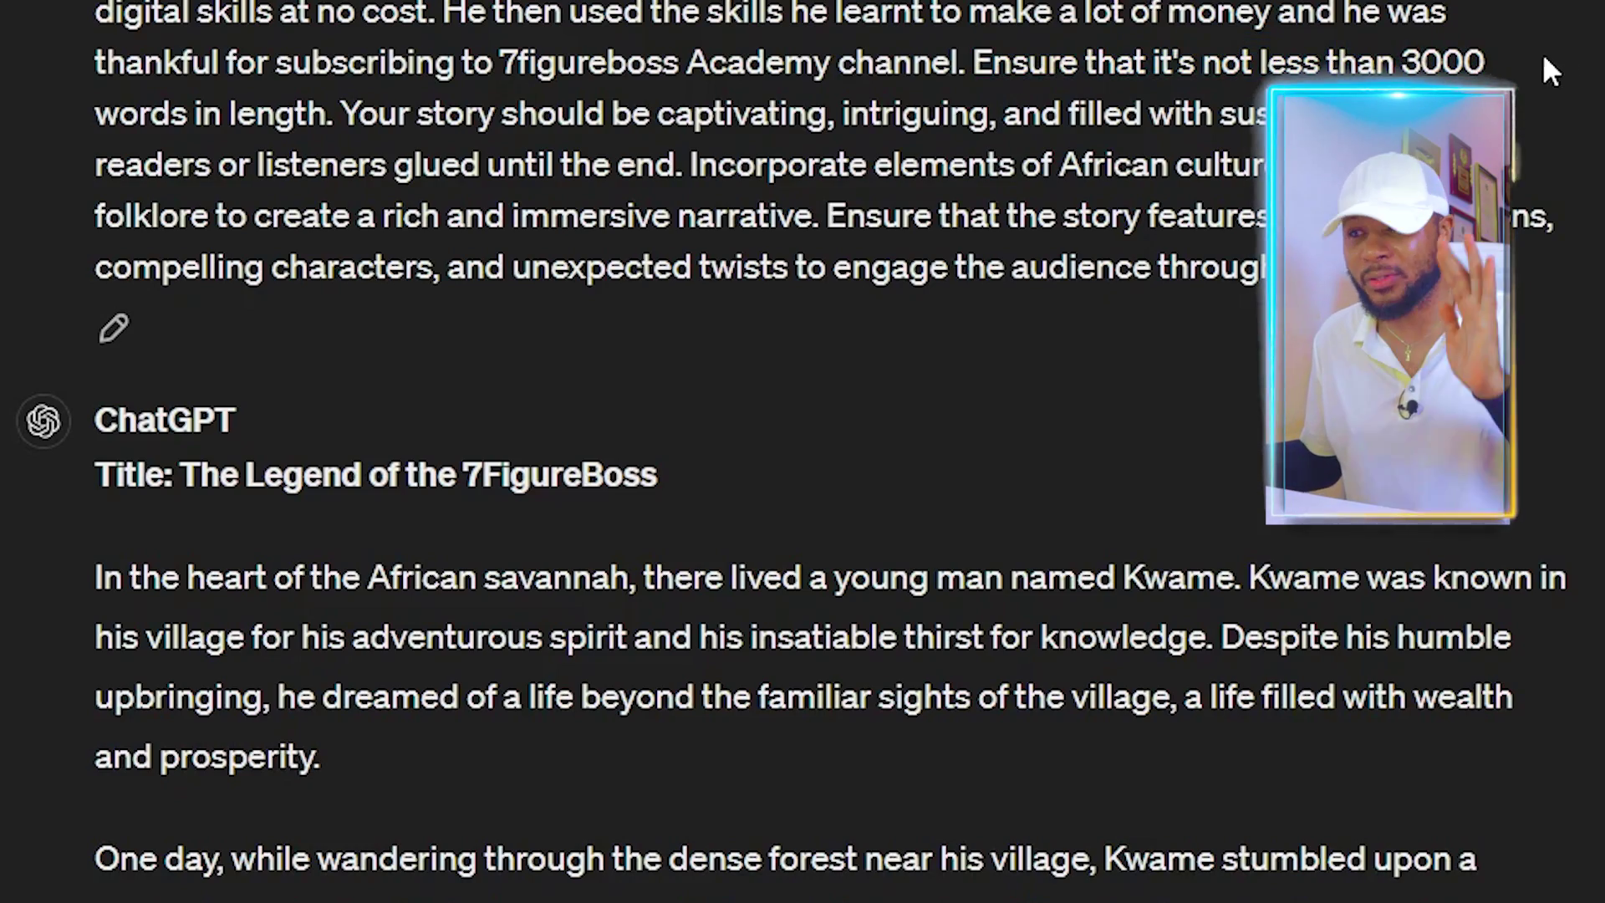
{"action": "scroll", "coordinate": [1545, 66], "scroll_direction": "down", "scroll_amount": 5}
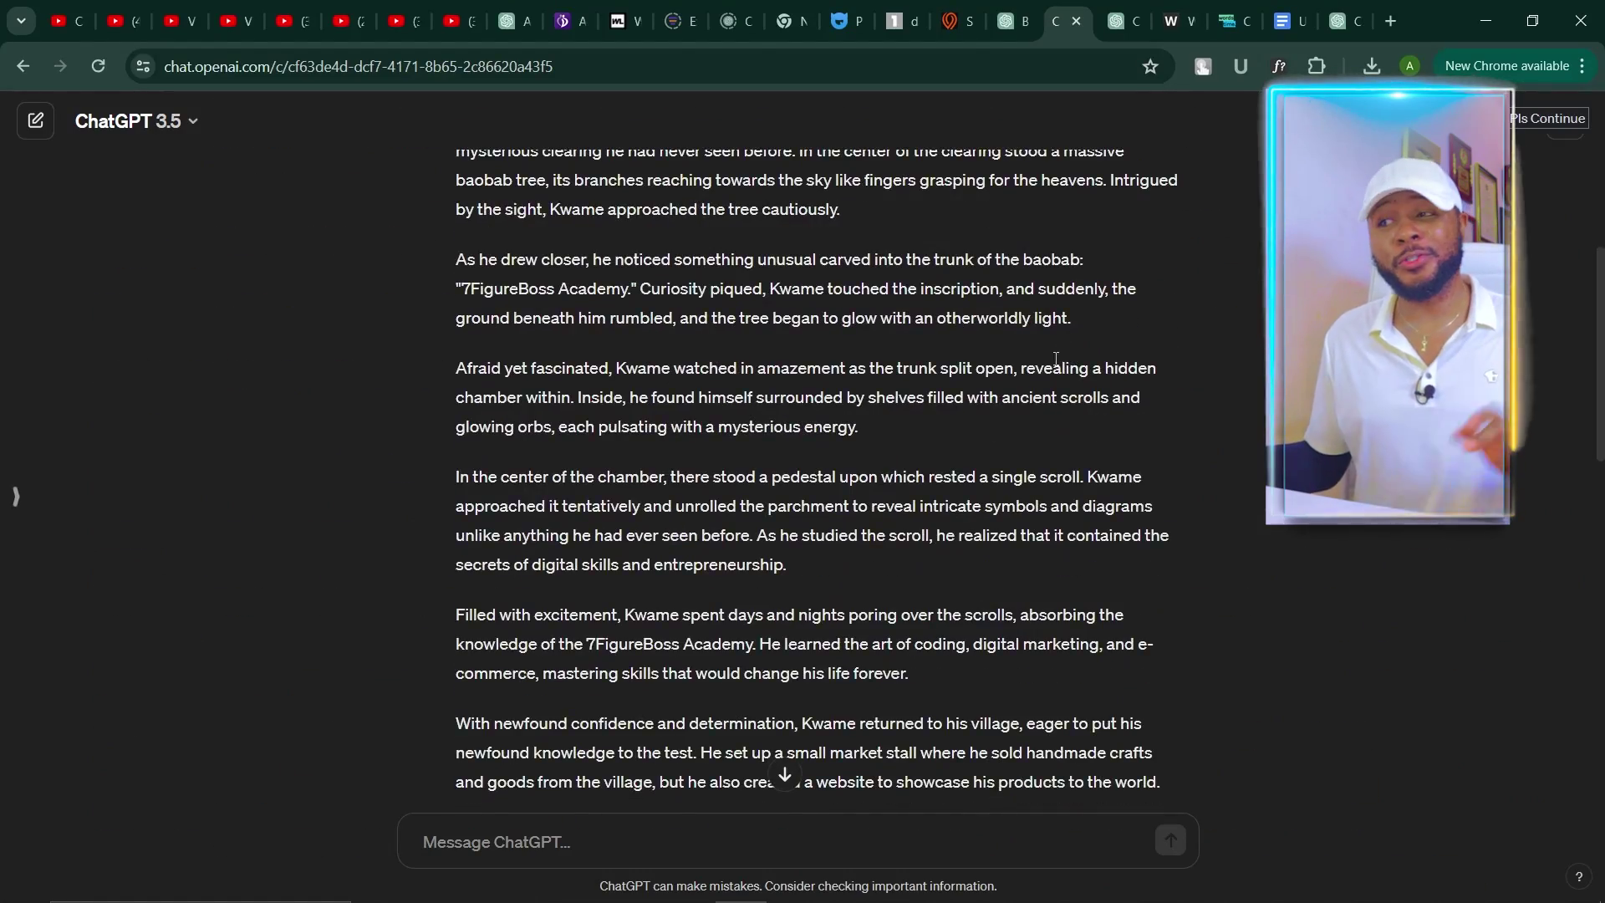
{"action": "scroll", "coordinate": [1057, 360], "scroll_direction": "down", "scroll_amount": 12}
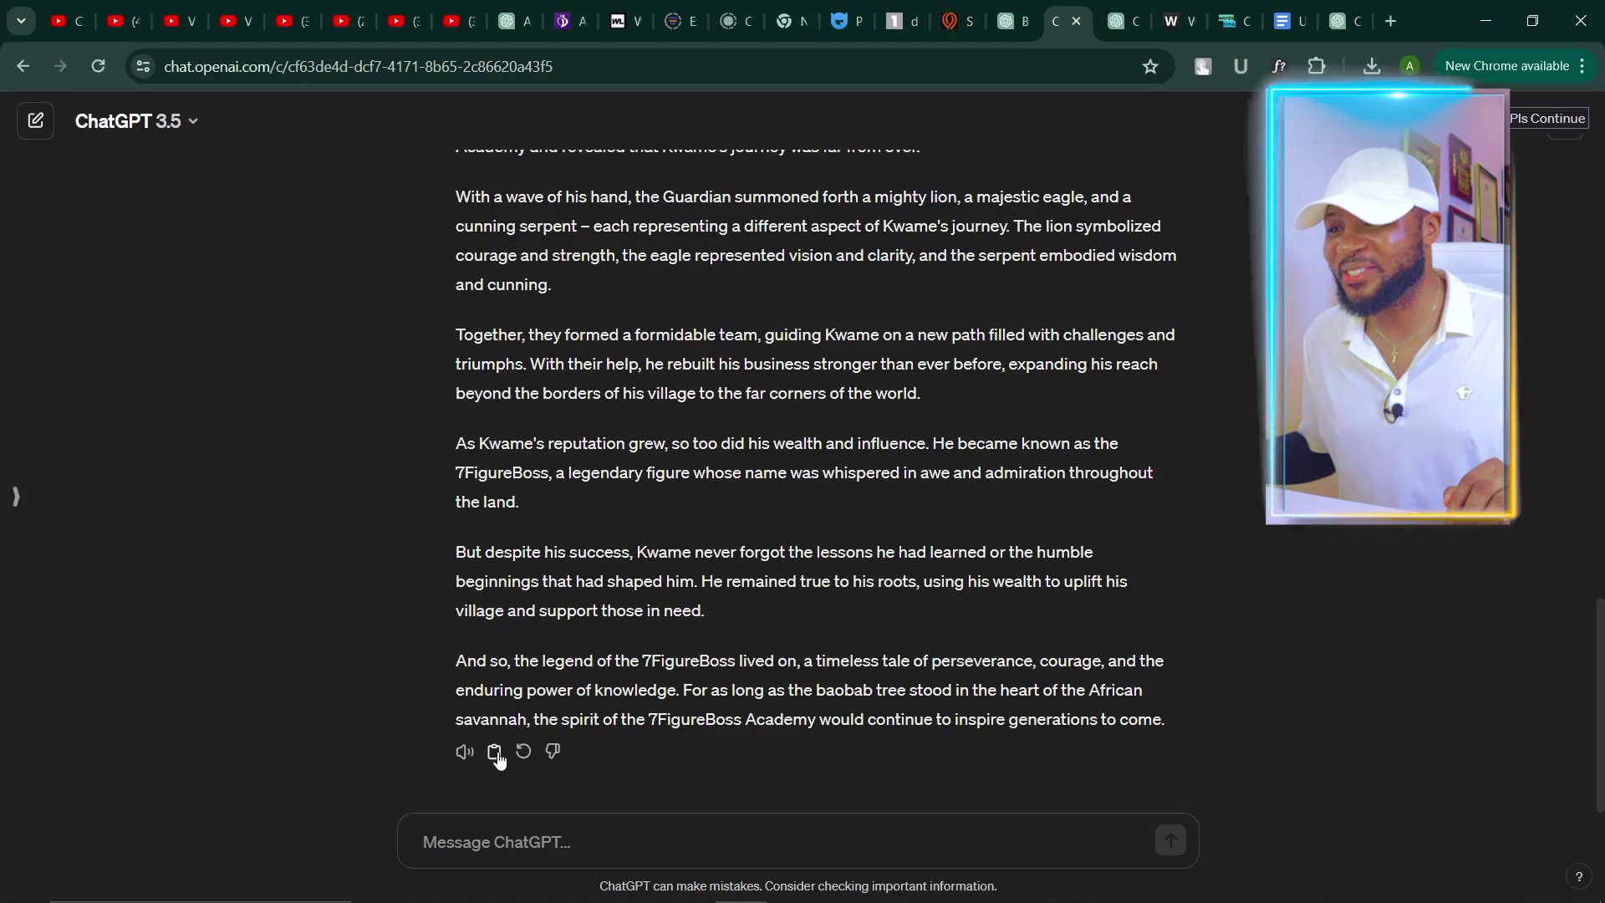
{"action": "left_click", "coordinate": [495, 754]}
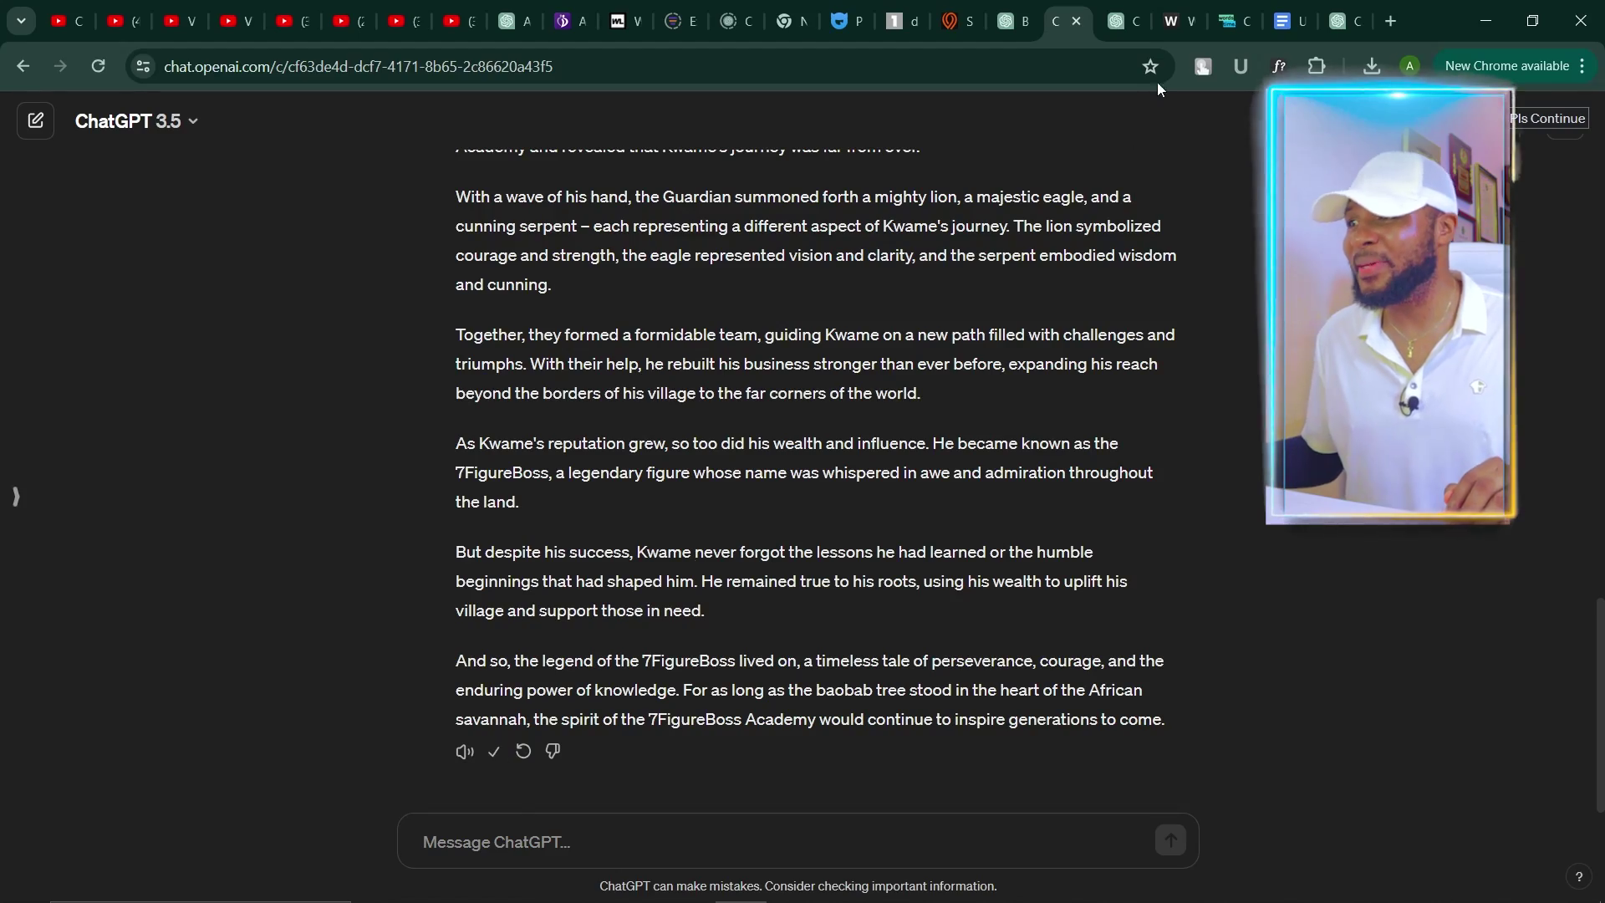
Switch to WordCounter and paste the copied story to check its word count.
{"action": "left_click", "coordinate": [1174, 20]}
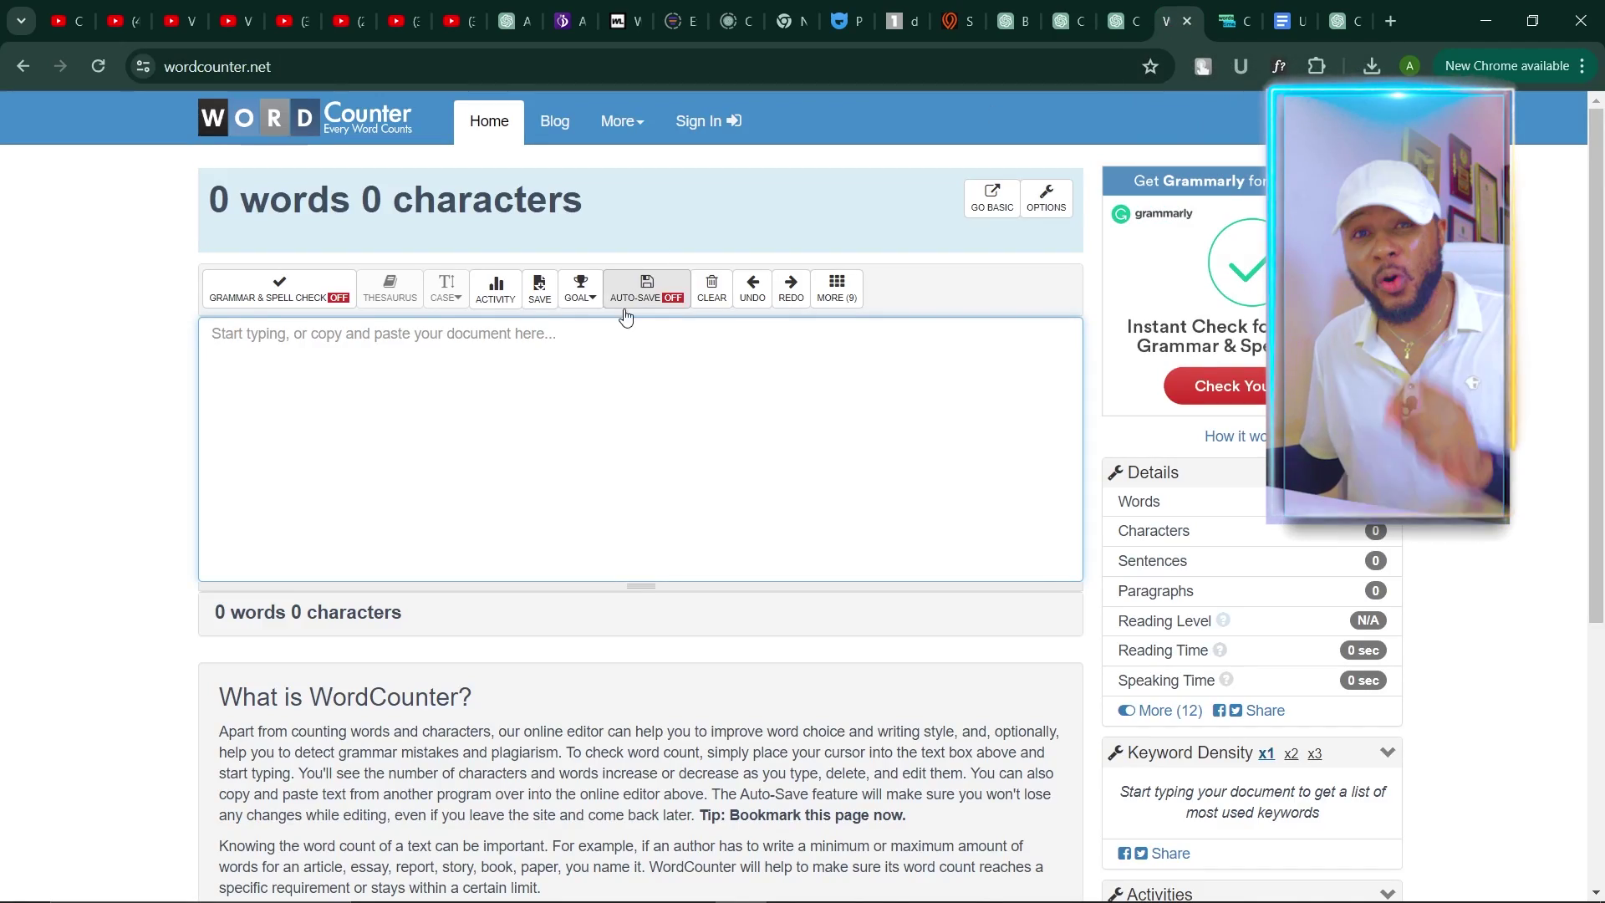
{"action": "left_click", "coordinate": [476, 351]}
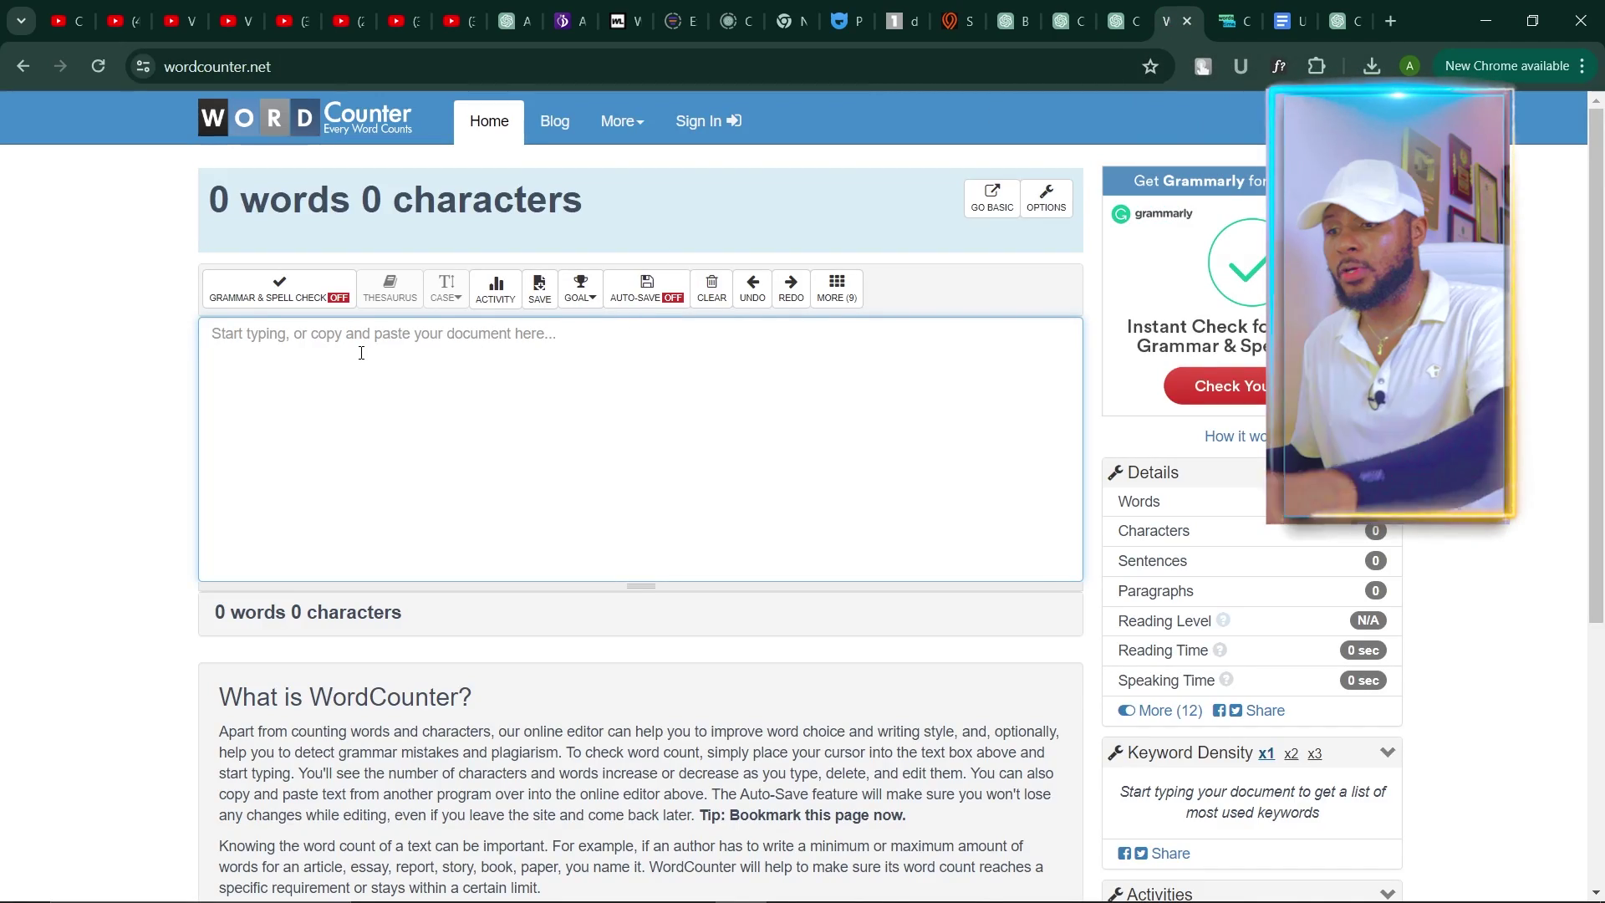
{"action": "key", "text": "ctrl+v"}
{"action": "scroll", "coordinate": [439, 315], "scroll_direction": "down", "scroll_amount": 5}
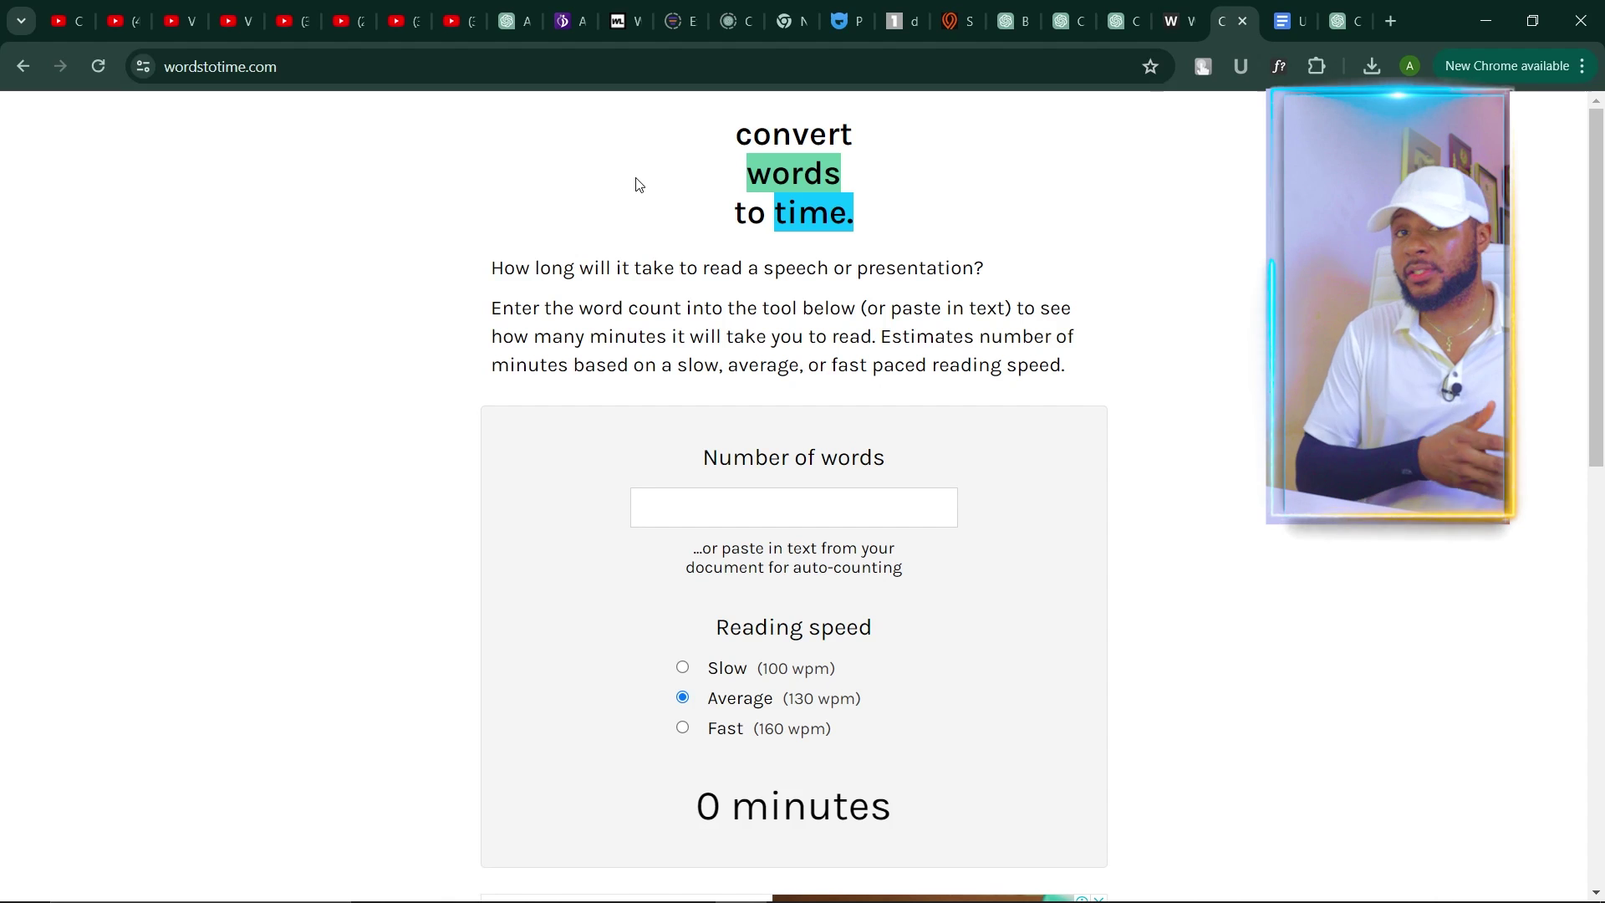
Recheck the story's word count and enter 740 words in the wordstotime.com converter at average reading speed.
{"action": "left_click", "coordinate": [1168, 18]}
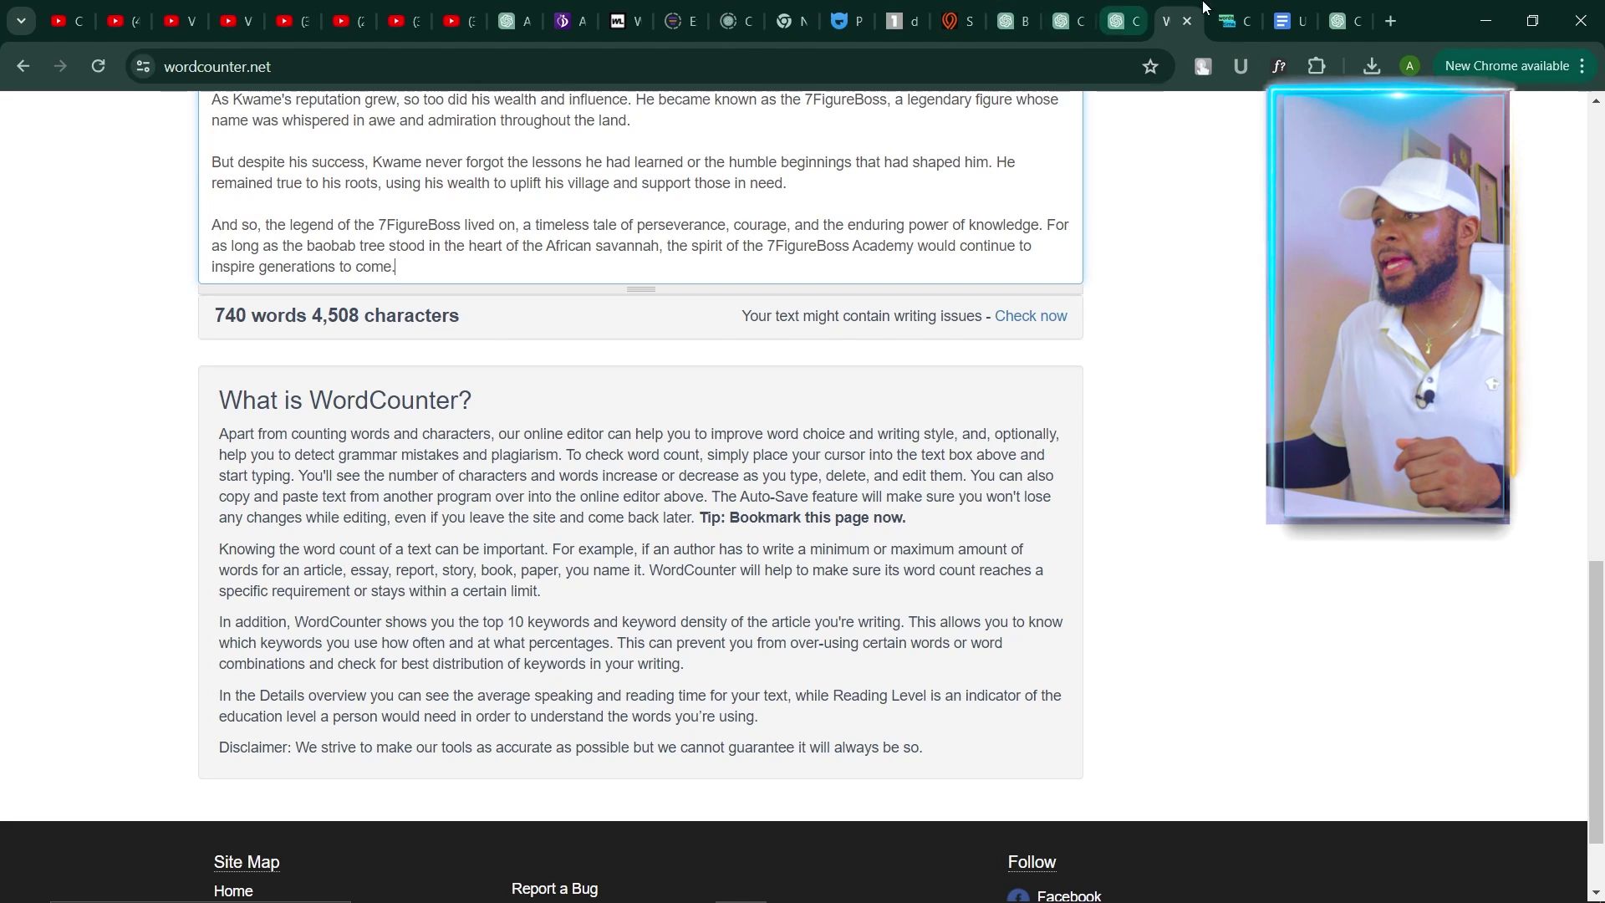
{"action": "left_click", "coordinate": [1228, 22]}
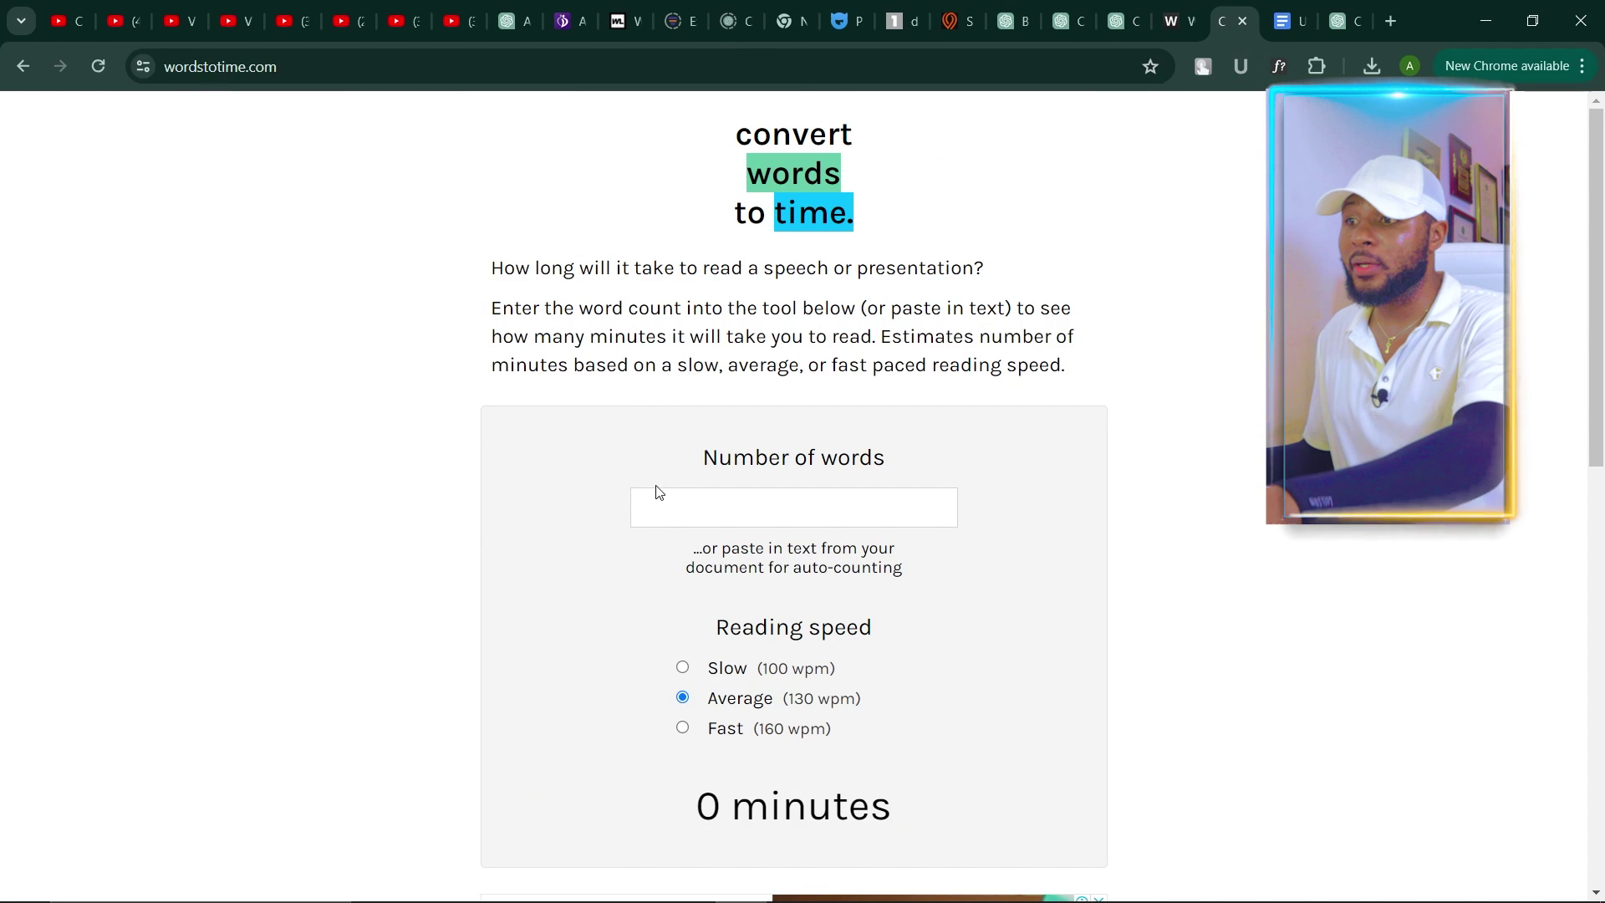
{"action": "left_click", "coordinate": [694, 505]}
{"action": "type", "text": "7"}
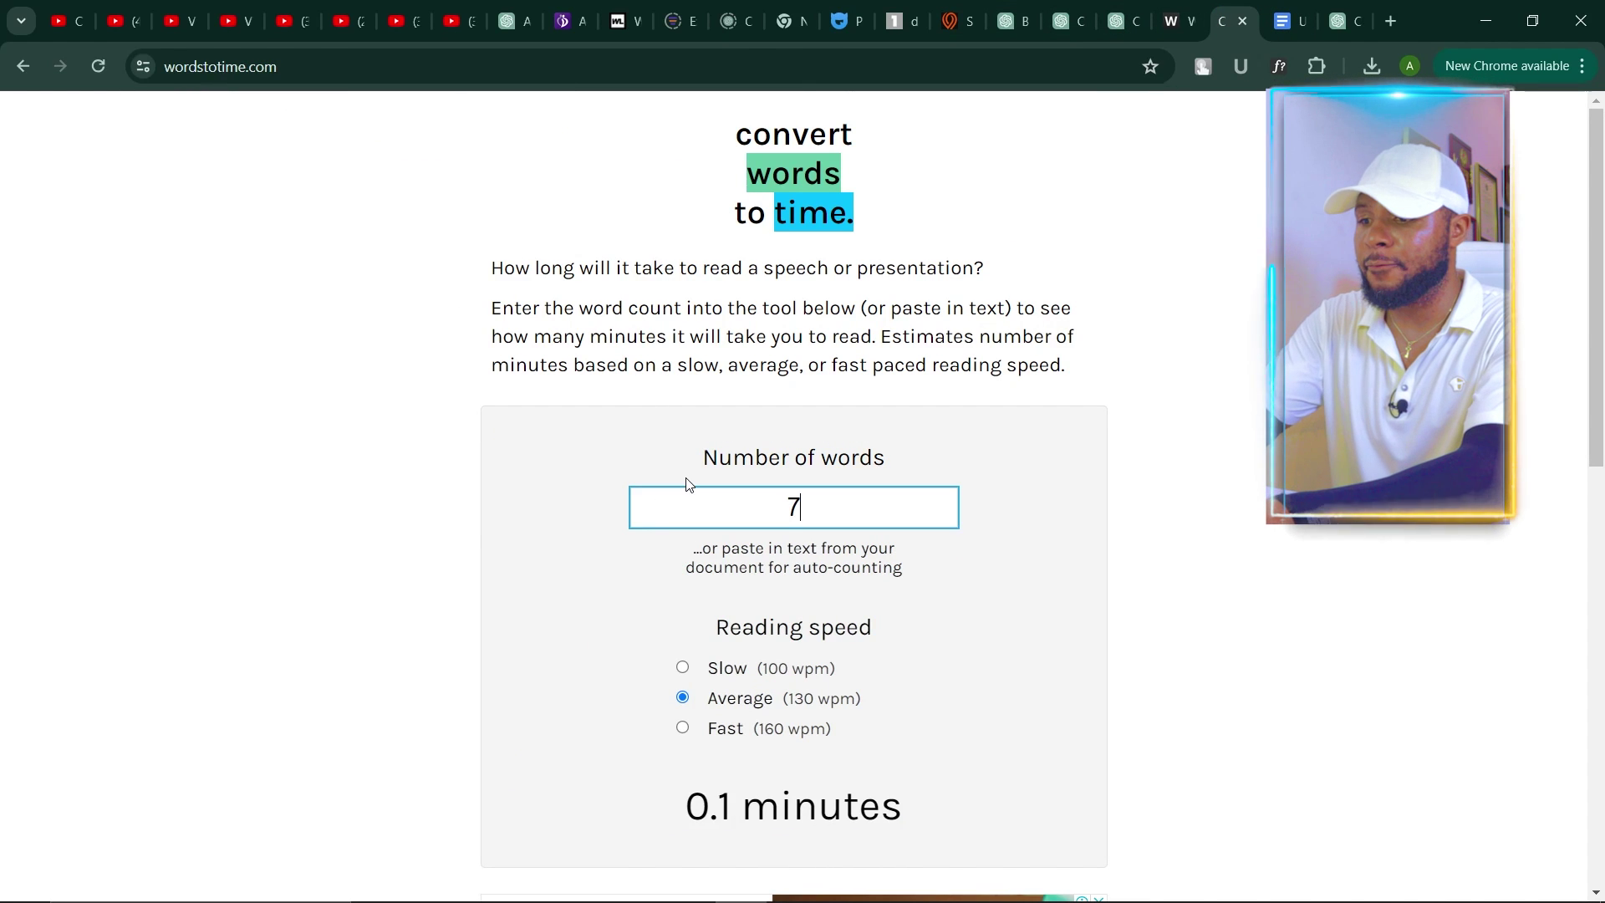
{"action": "type", "text": "40"}
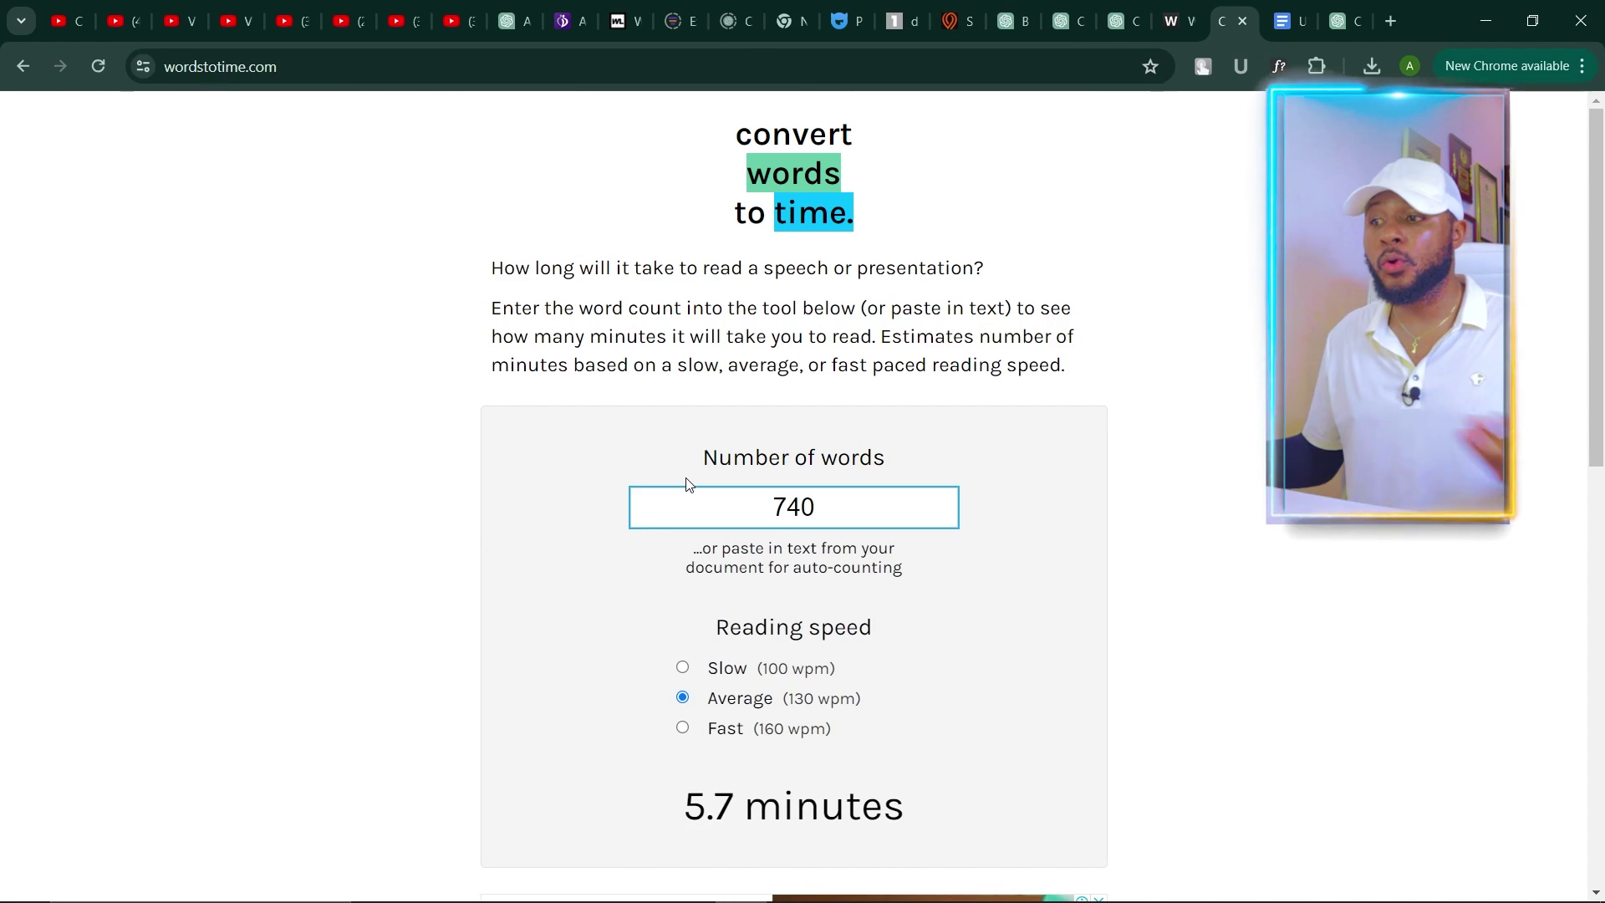
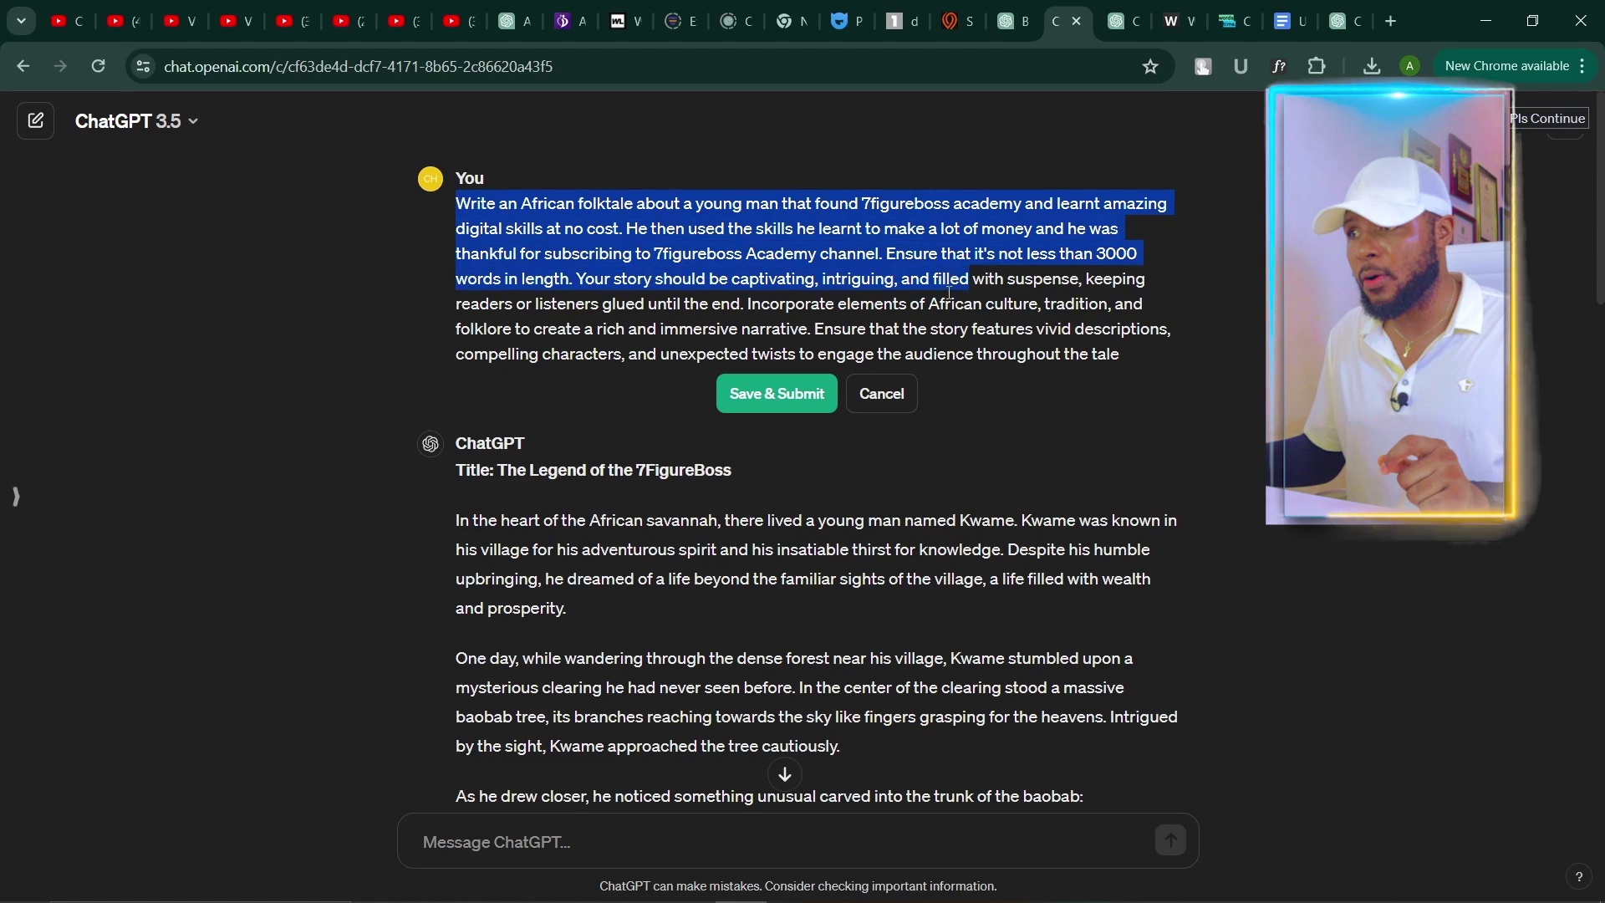
Copy the complete folktale prompt from the submitted message in the ChatGPT conversation.
{"action": "right_click", "coordinate": [1022, 297]}
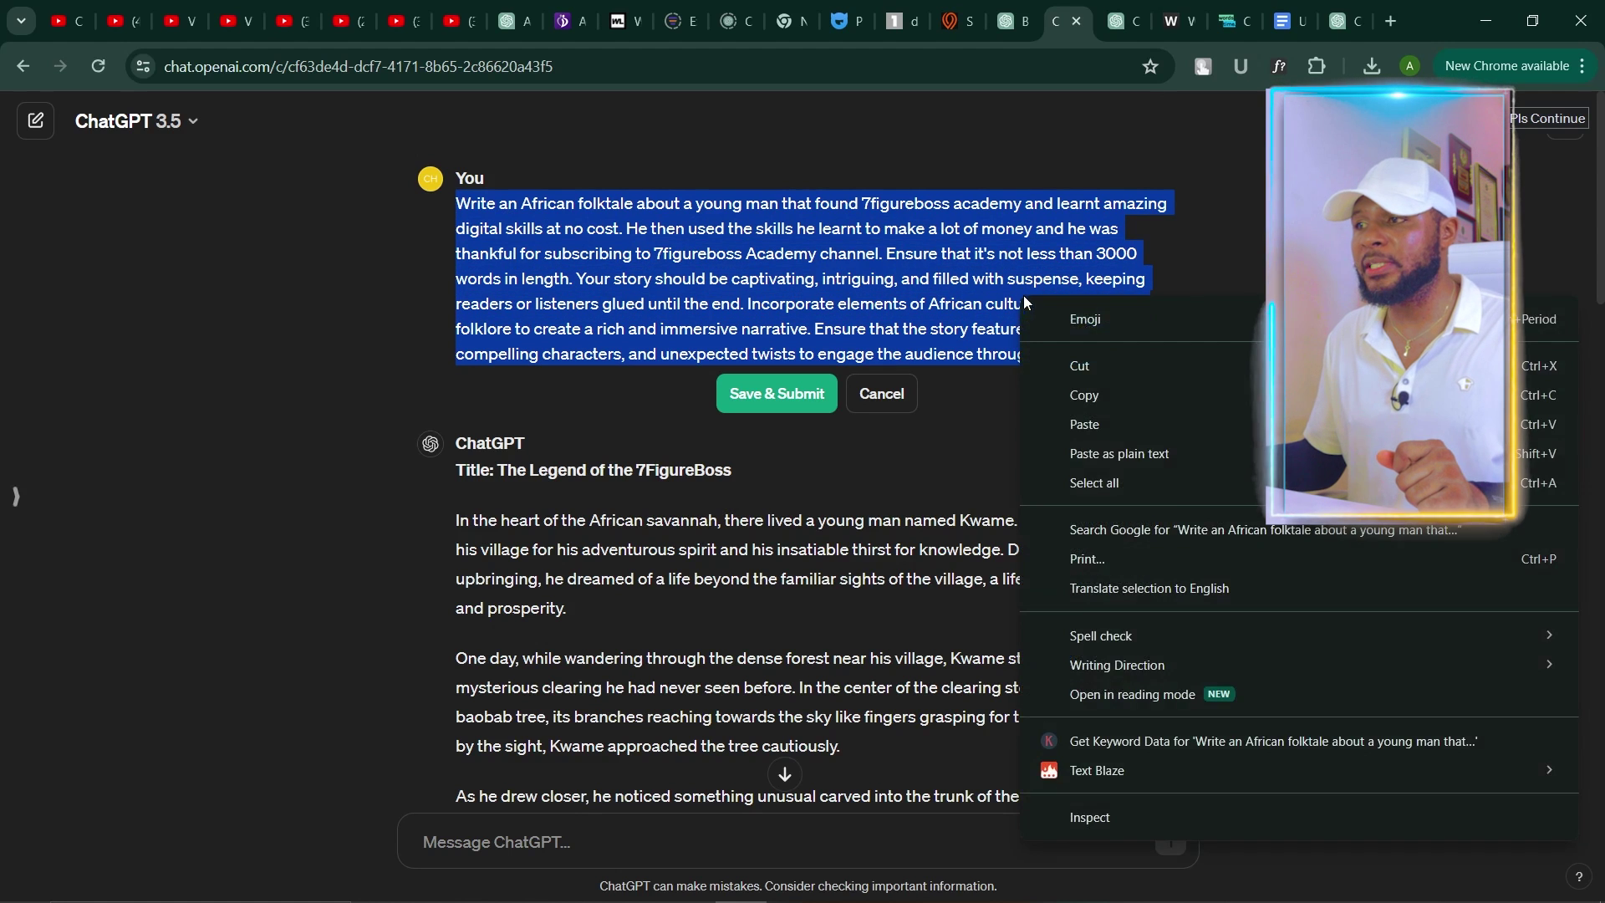
{"action": "left_click", "coordinate": [1096, 399]}
{"action": "scroll", "coordinate": [1096, 400], "scroll_direction": "down", "scroll_amount": 12}
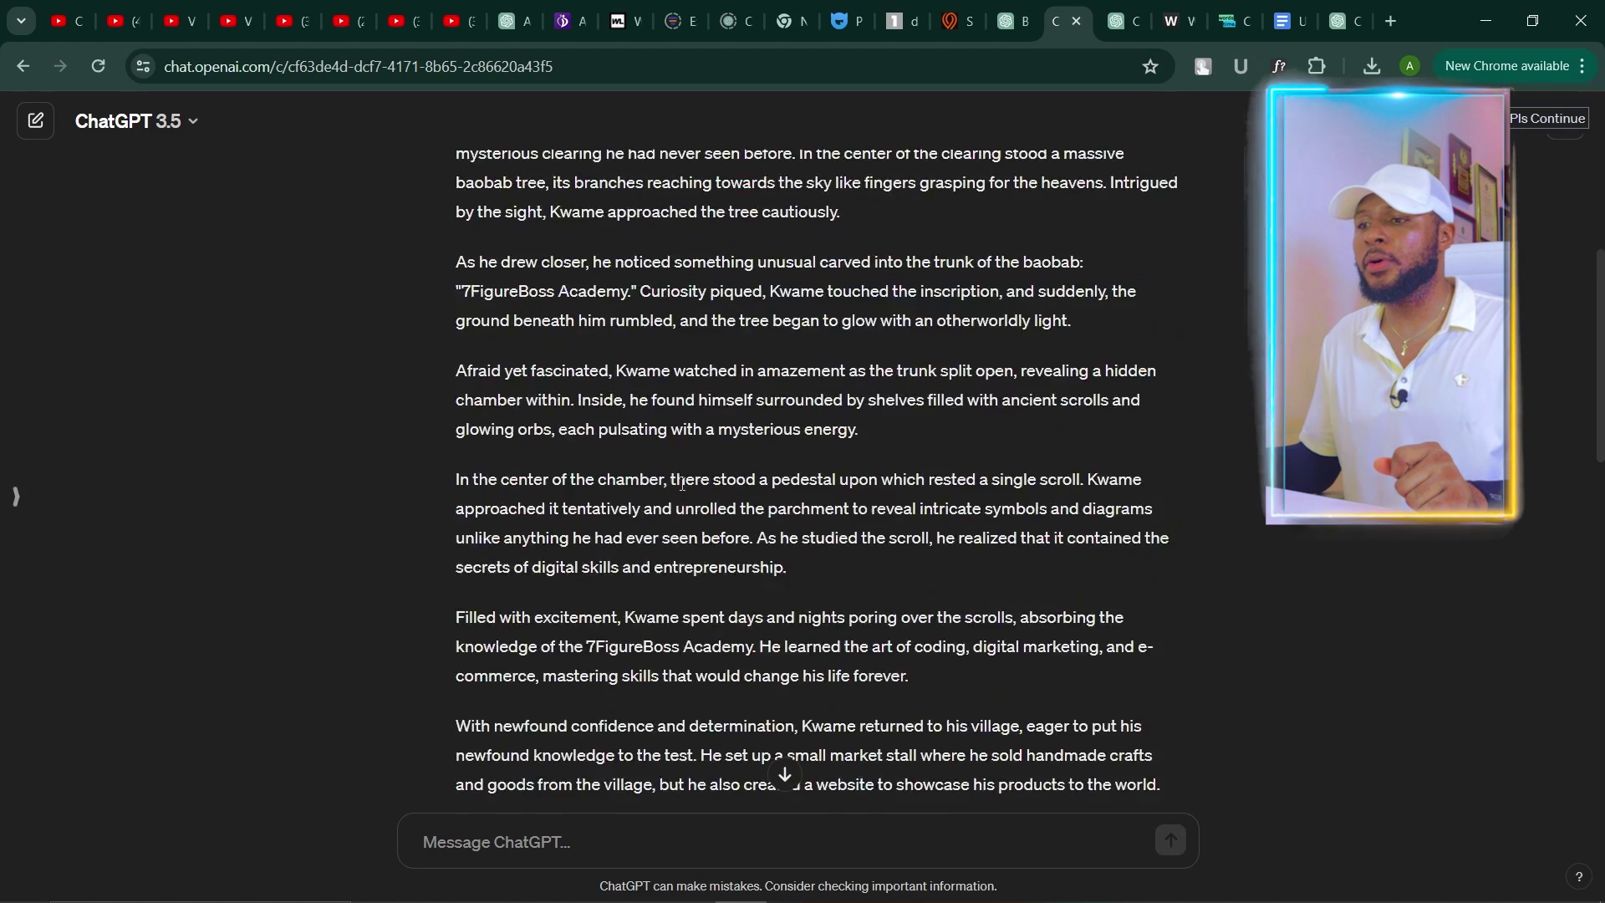
Submit the copied folktale prompt as a 50-chapter version with at least 500 words per chapter, and continue generating the story past Chapter 26.
{"action": "left_click", "coordinate": [520, 843]}
{"action": "key", "text": "ctrl+v"}
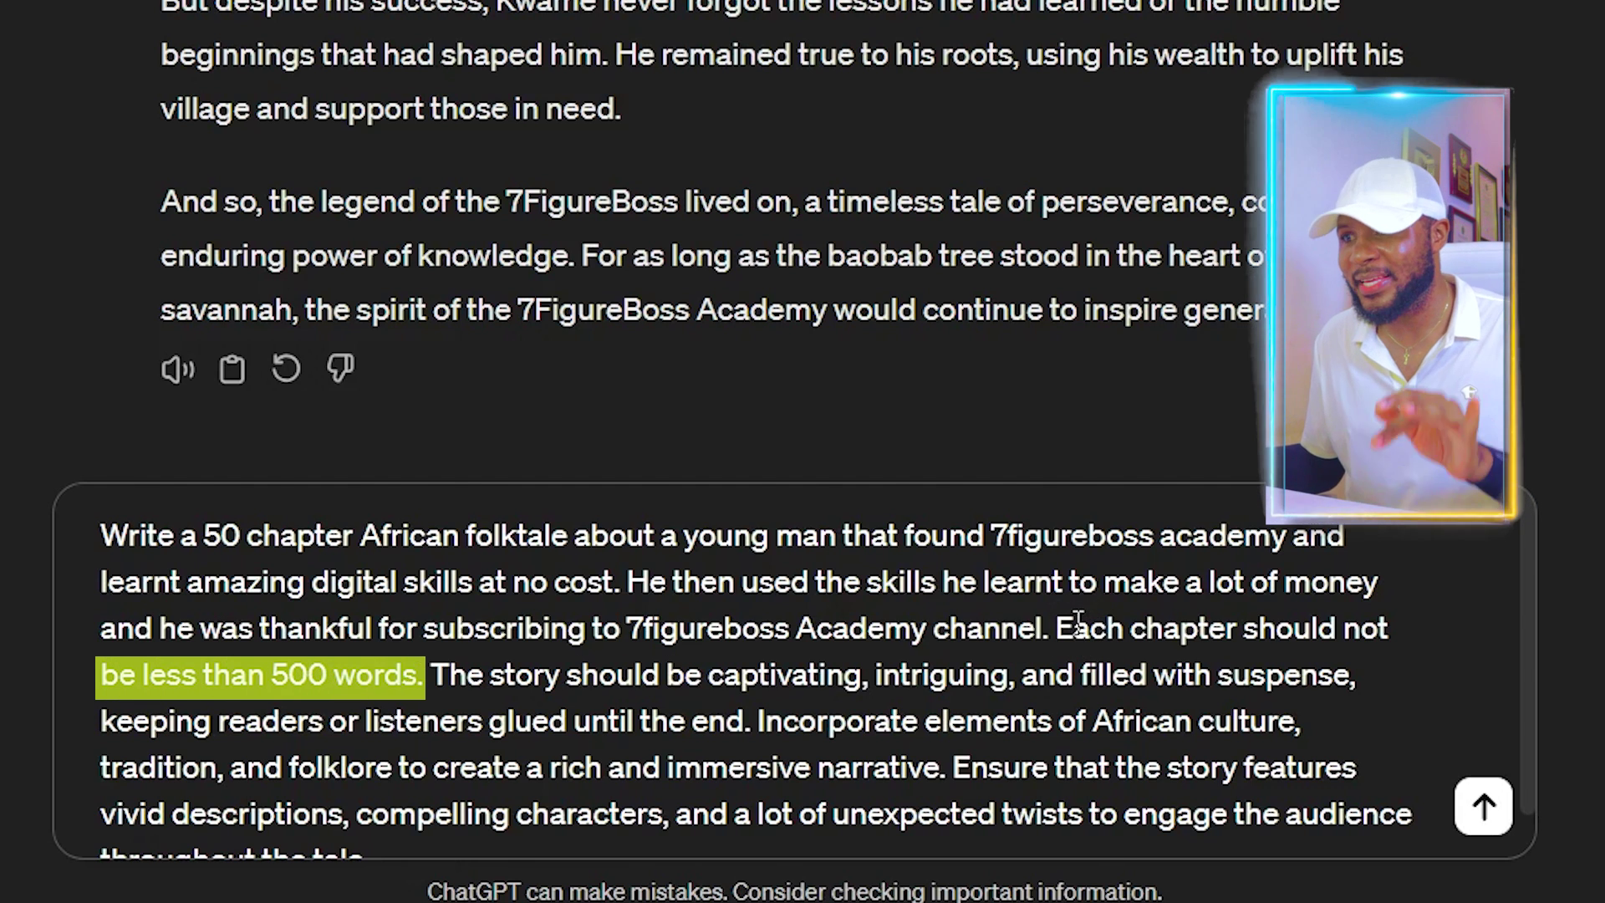
{"action": "left_click_drag", "start_coordinate": [432, 675], "coordinate": [589, 886]}
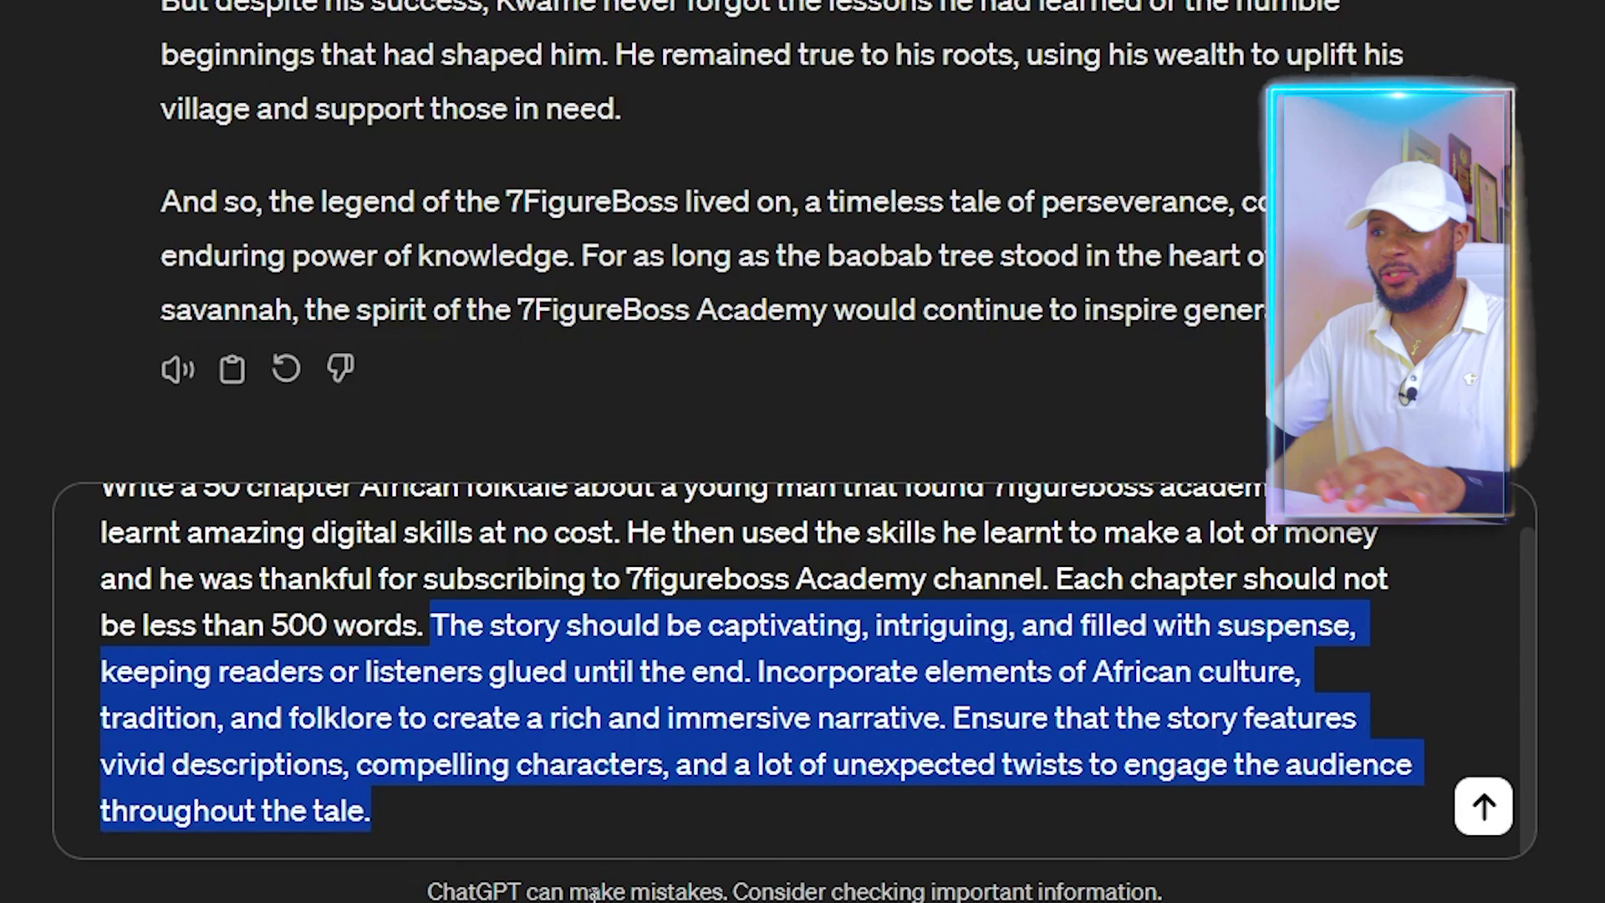
{"action": "scroll", "coordinate": [638, 533], "scroll_direction": "up", "scroll_amount": 1}
{"action": "scroll", "coordinate": [638, 532], "scroll_direction": "down", "scroll_amount": 1}
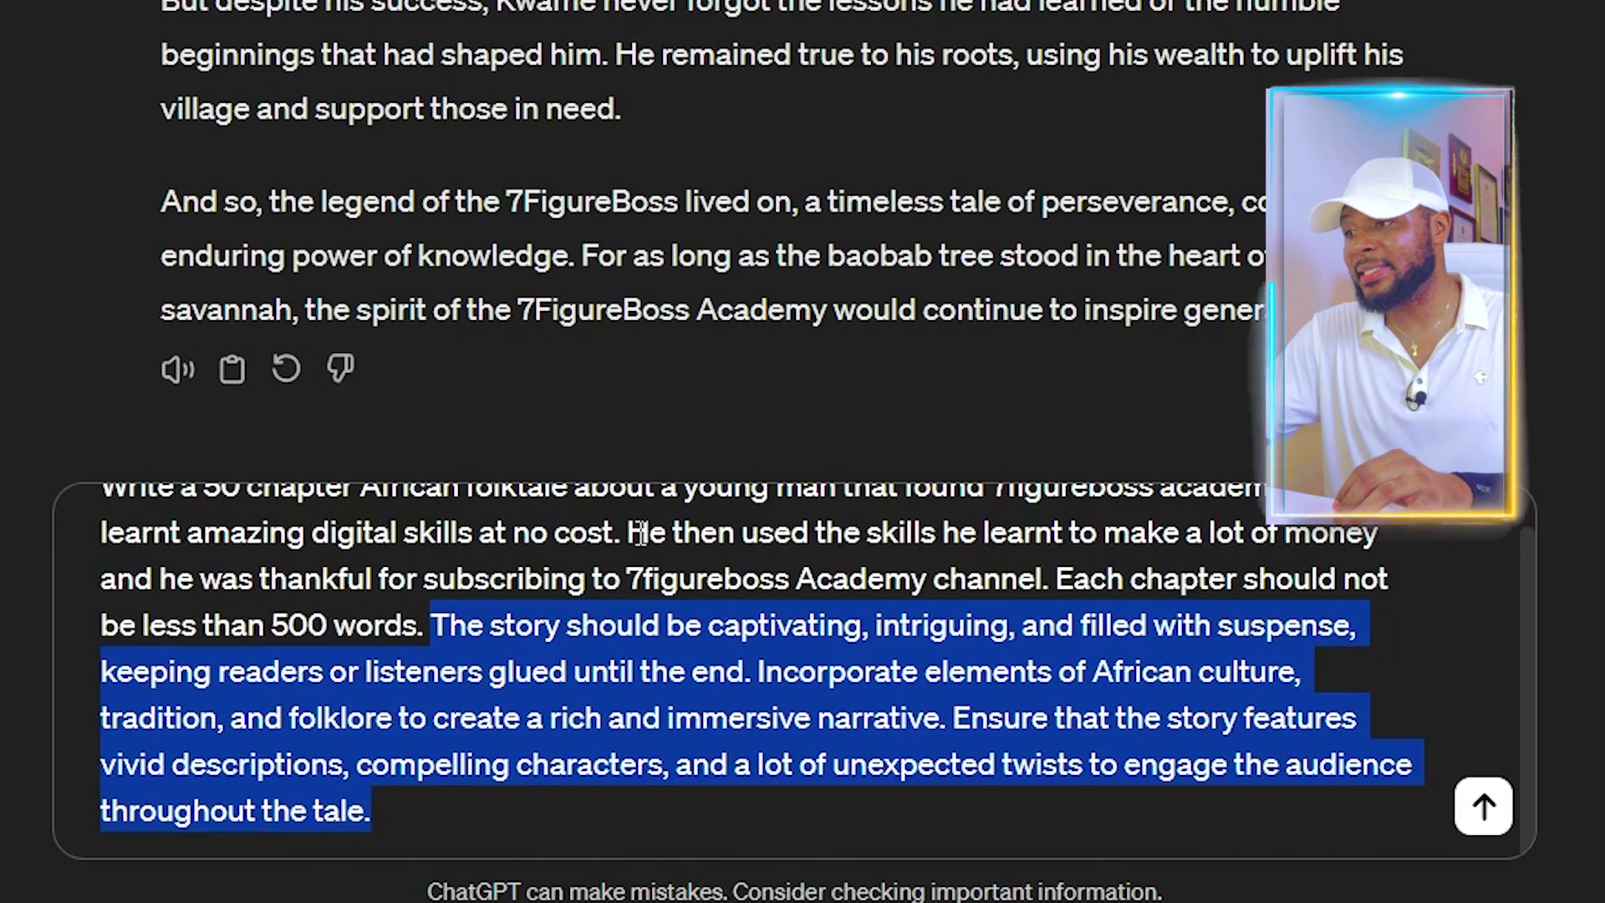
{"action": "left_click", "coordinate": [666, 831]}
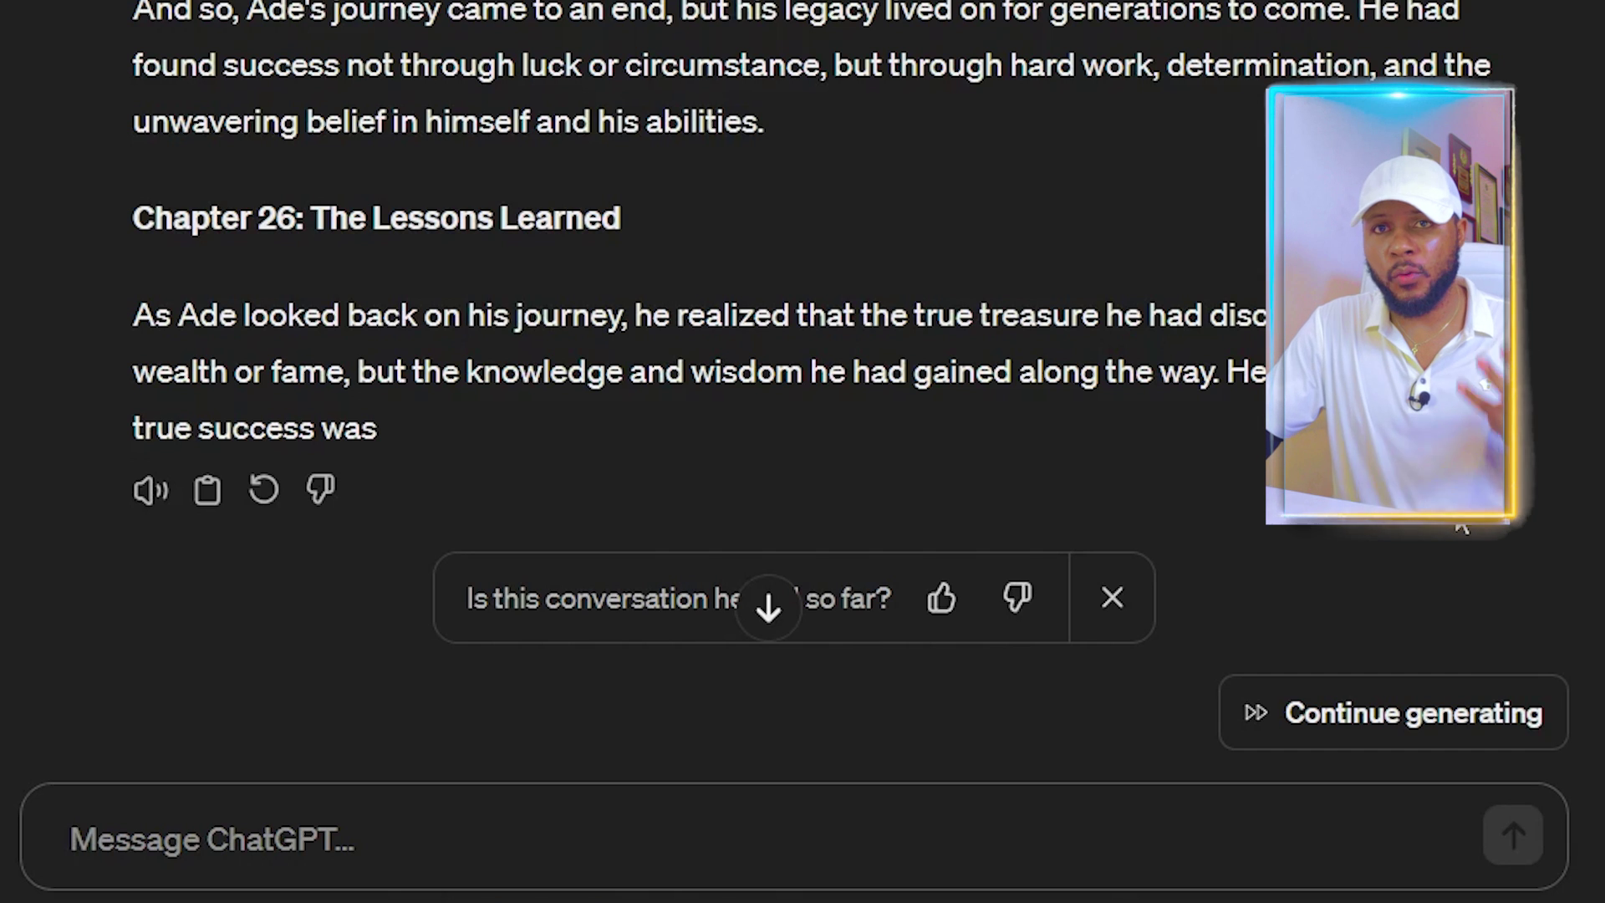
{"action": "left_click", "coordinate": [1360, 715]}
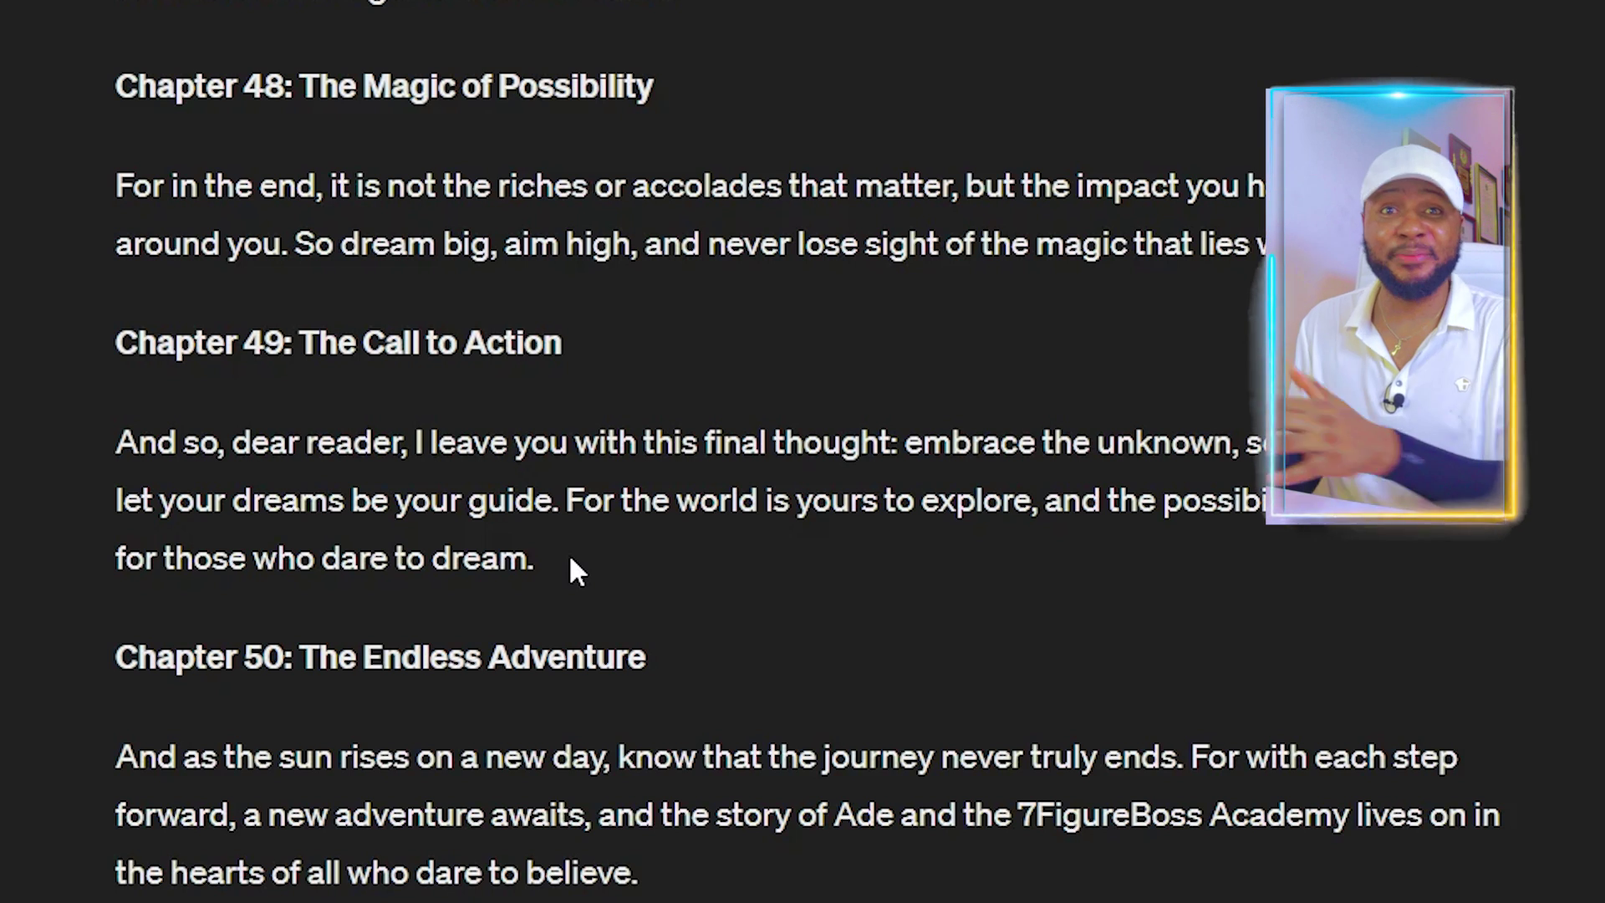
Copy the full 50-chapter story and replace the text in WordCounter with it to check its word count.
{"action": "triple_click", "coordinate": [472, 535]}
{"action": "left_click", "coordinate": [496, 696]}
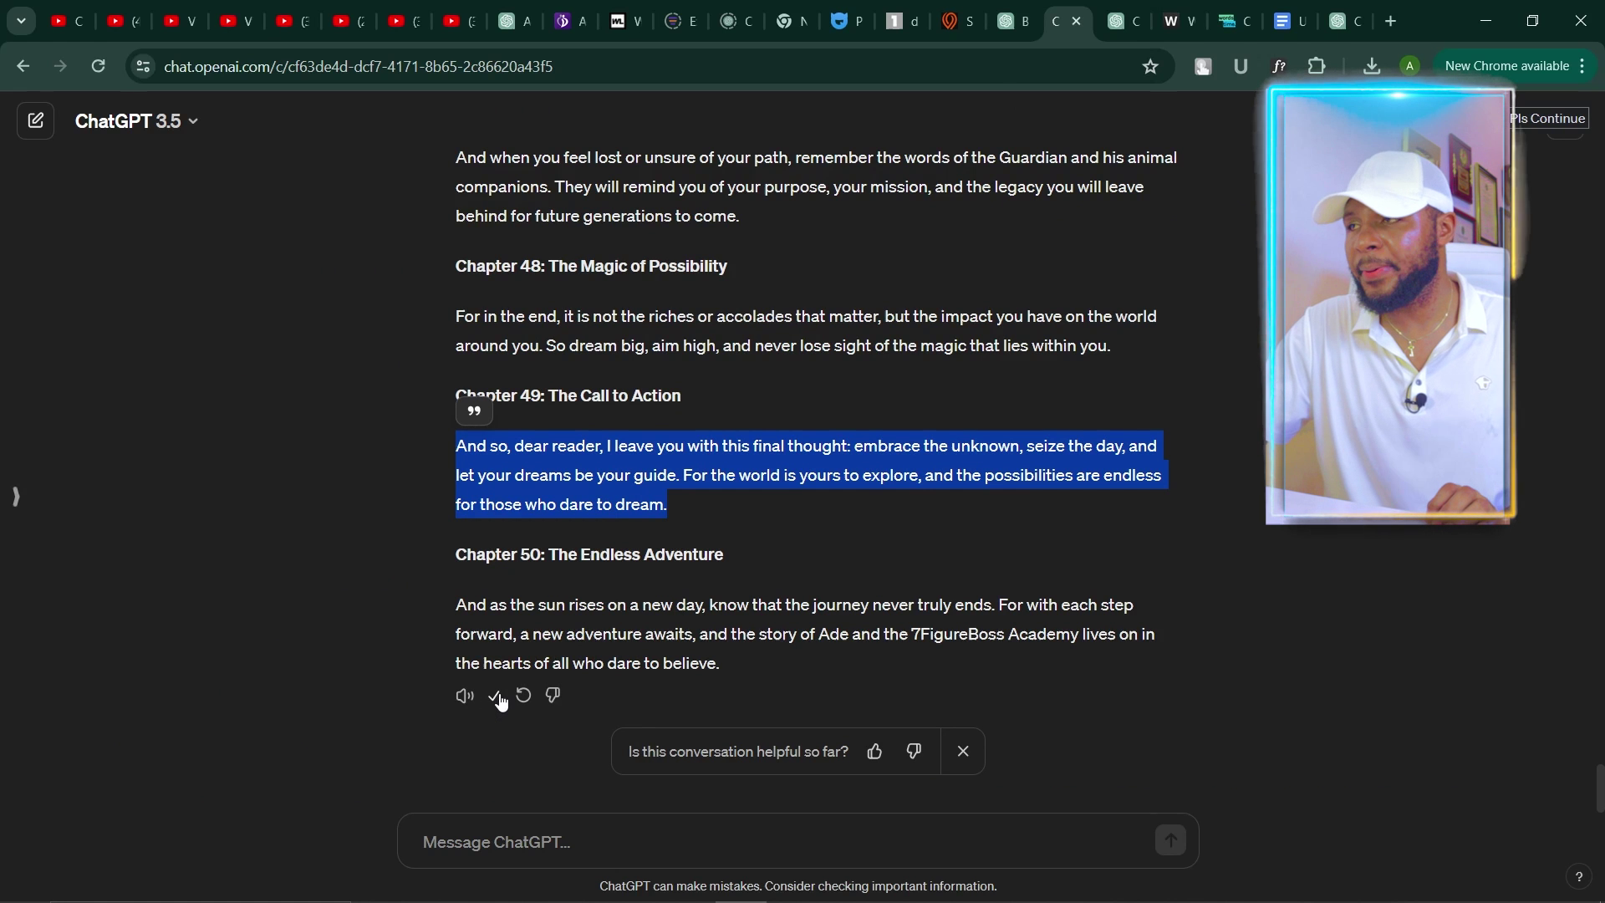
{"action": "left_click", "coordinate": [1179, 20]}
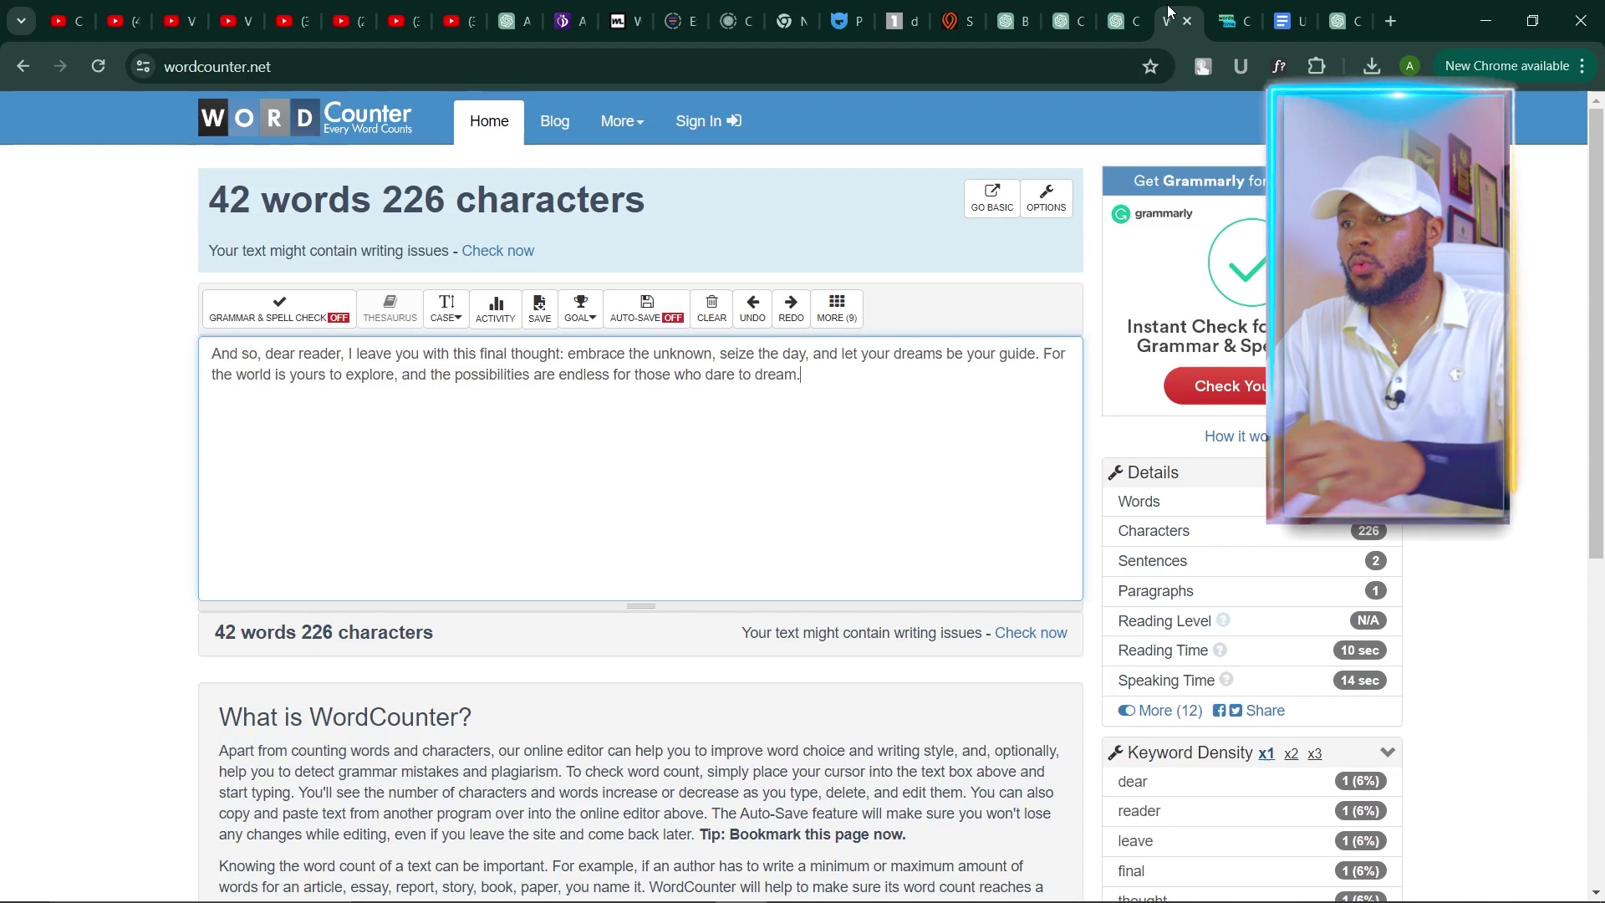
{"action": "key", "text": "ctrl+a"}
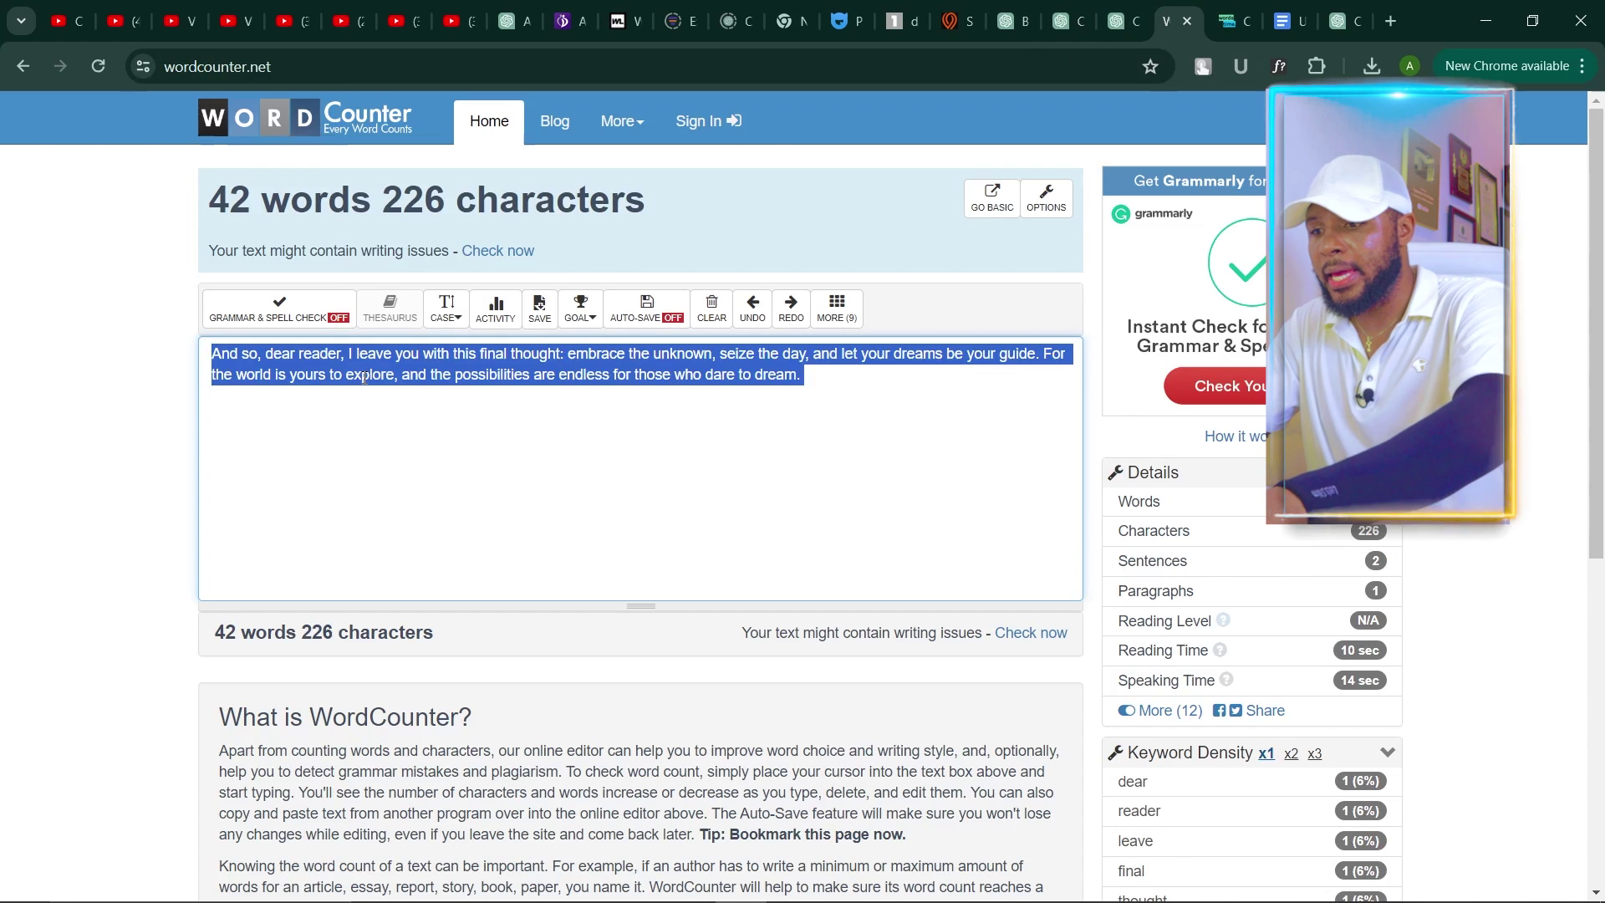
{"action": "key", "text": "ctrl+v"}
{"action": "scroll", "coordinate": [365, 380], "scroll_direction": "down", "scroll_amount": 5}
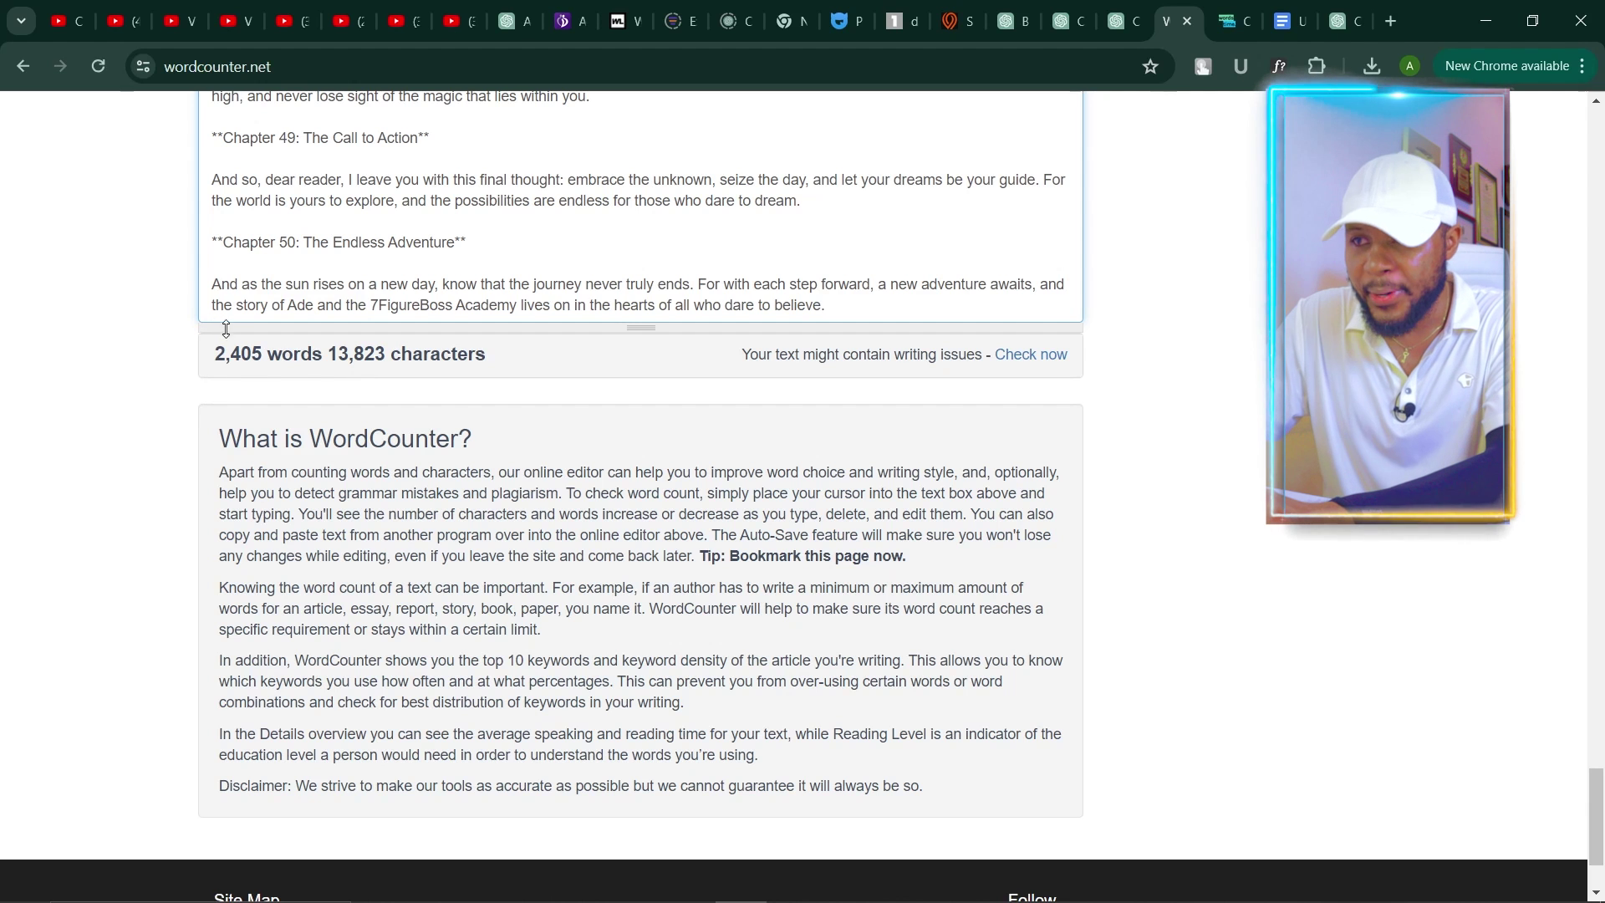
{"action": "left_click", "coordinate": [263, 360]}
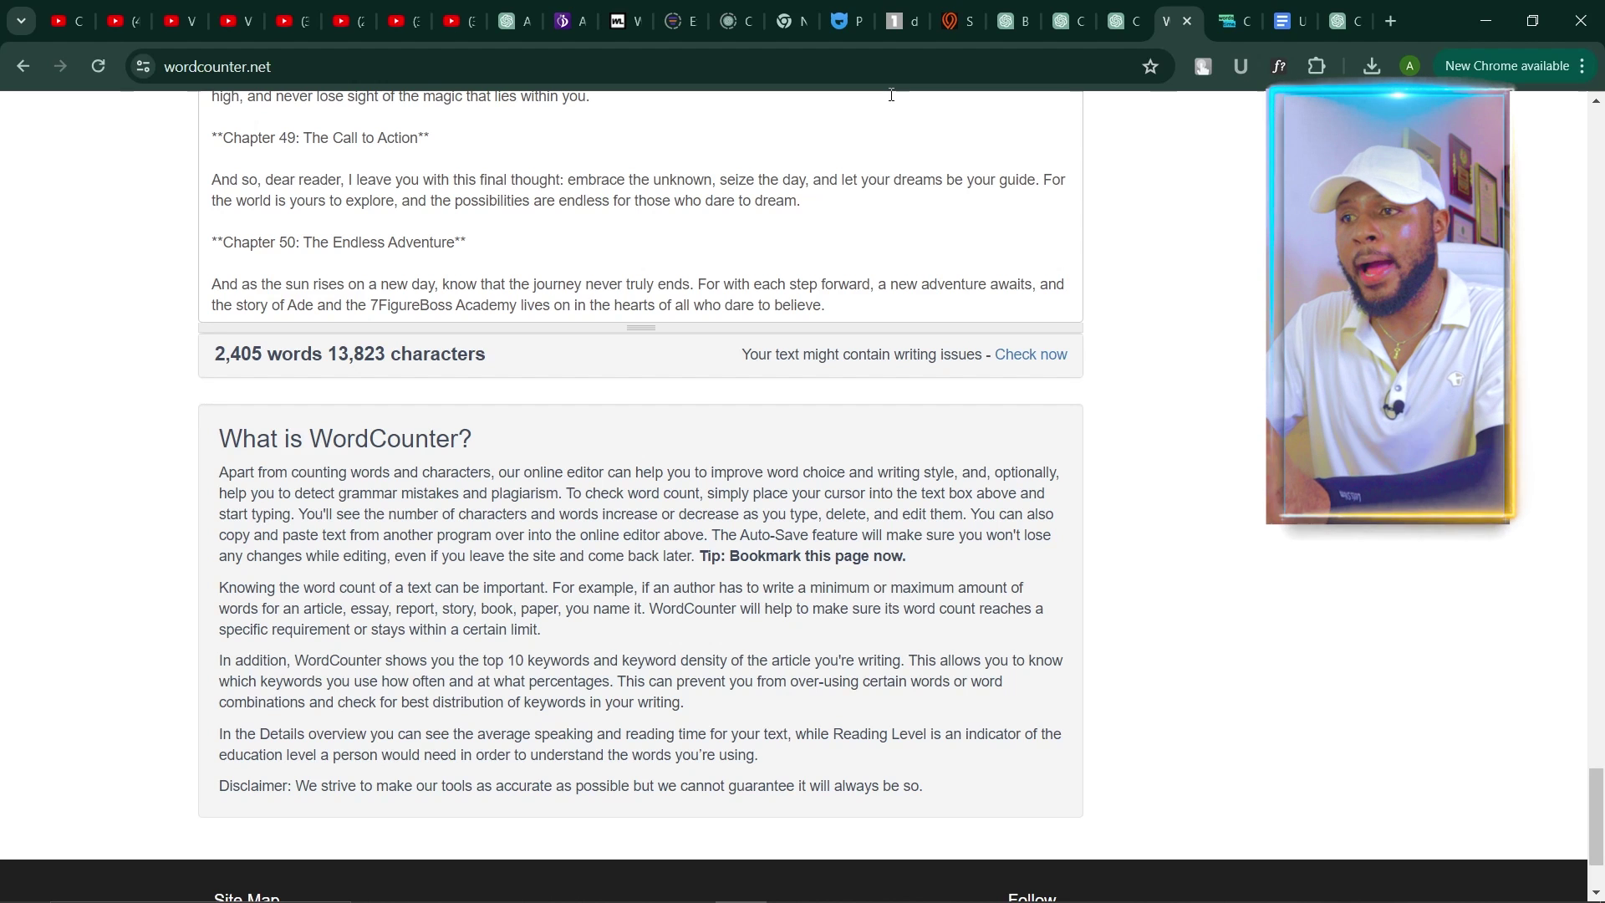
Switch to the wordstotime.com converter and set the number of words to 2405.
{"action": "left_click", "coordinate": [1225, 17]}
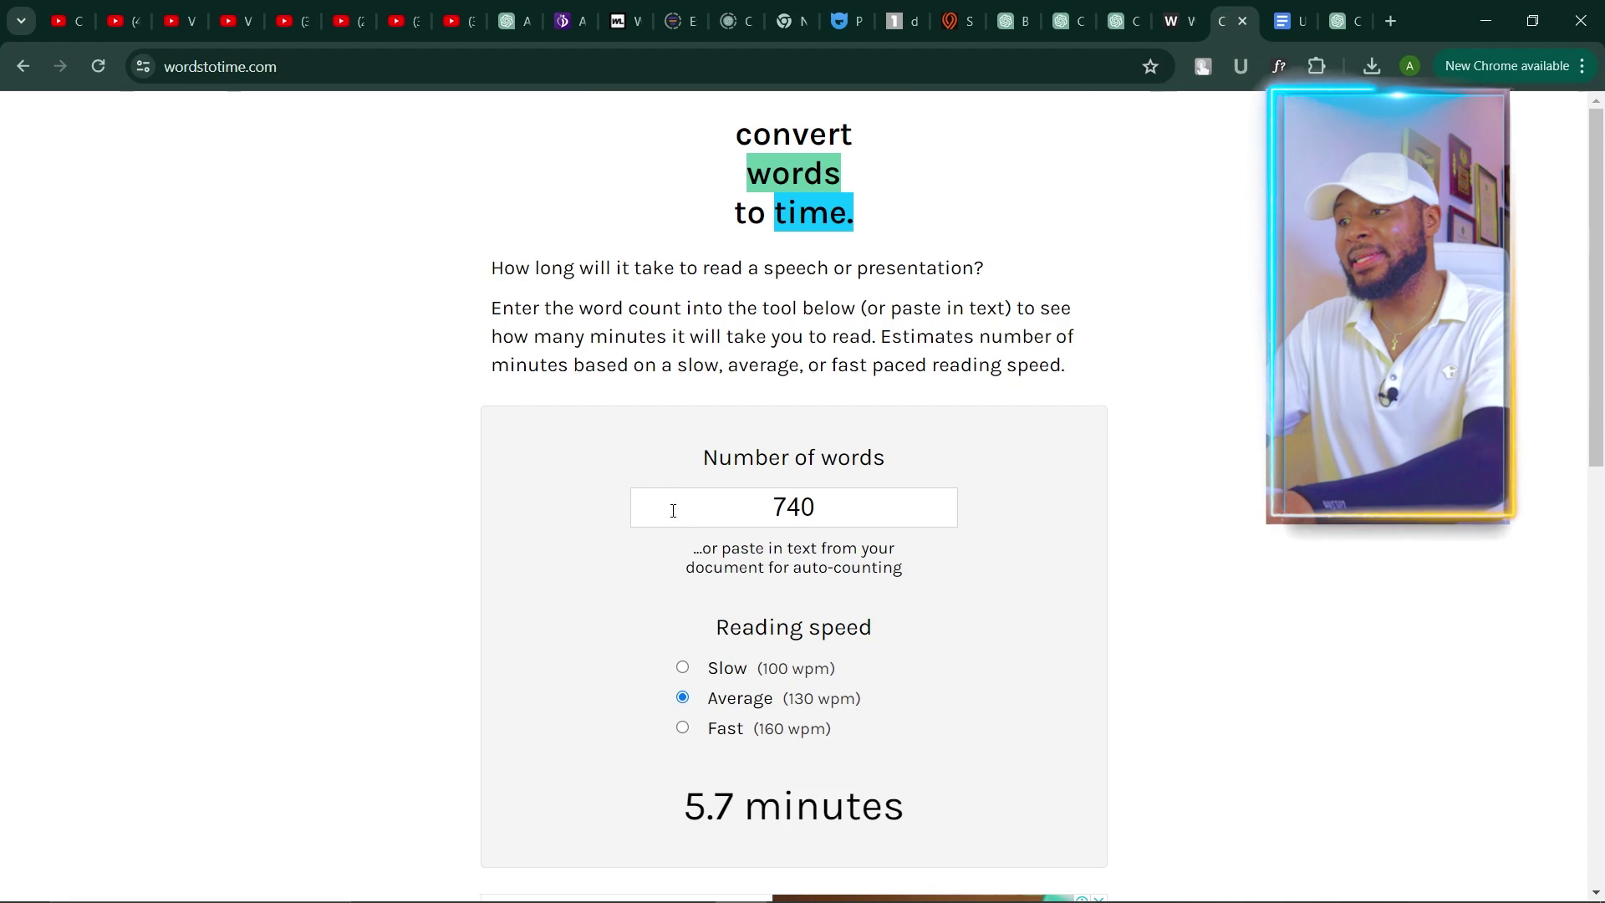
{"action": "left_click_drag", "start_coordinate": [834, 502], "coordinate": [476, 539]}
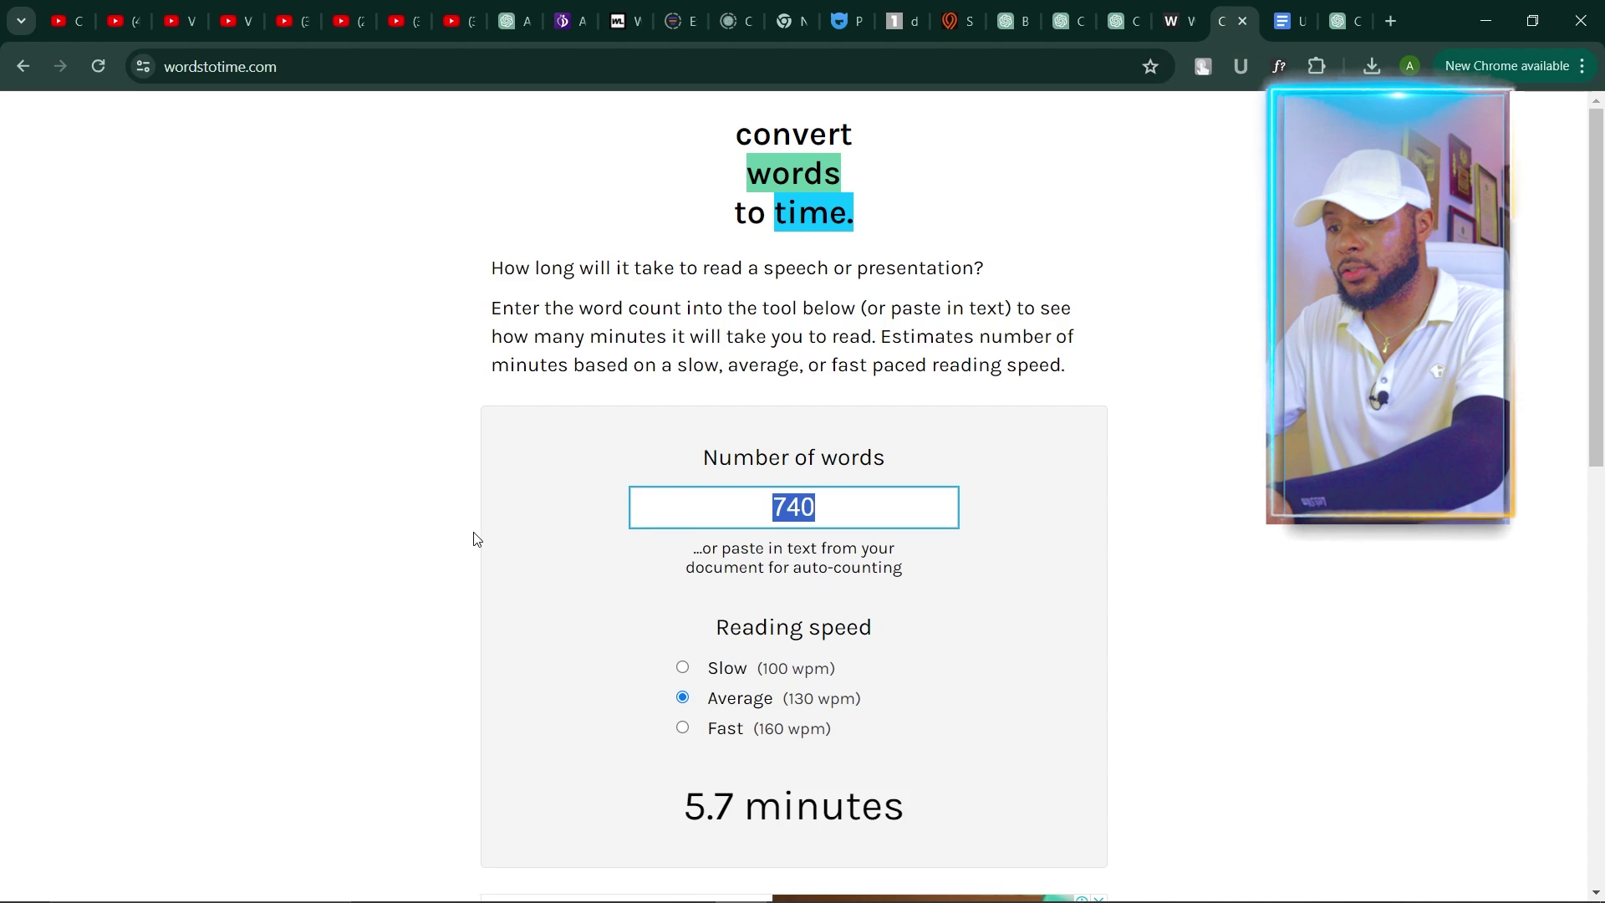
{"action": "type", "text": "2405"}
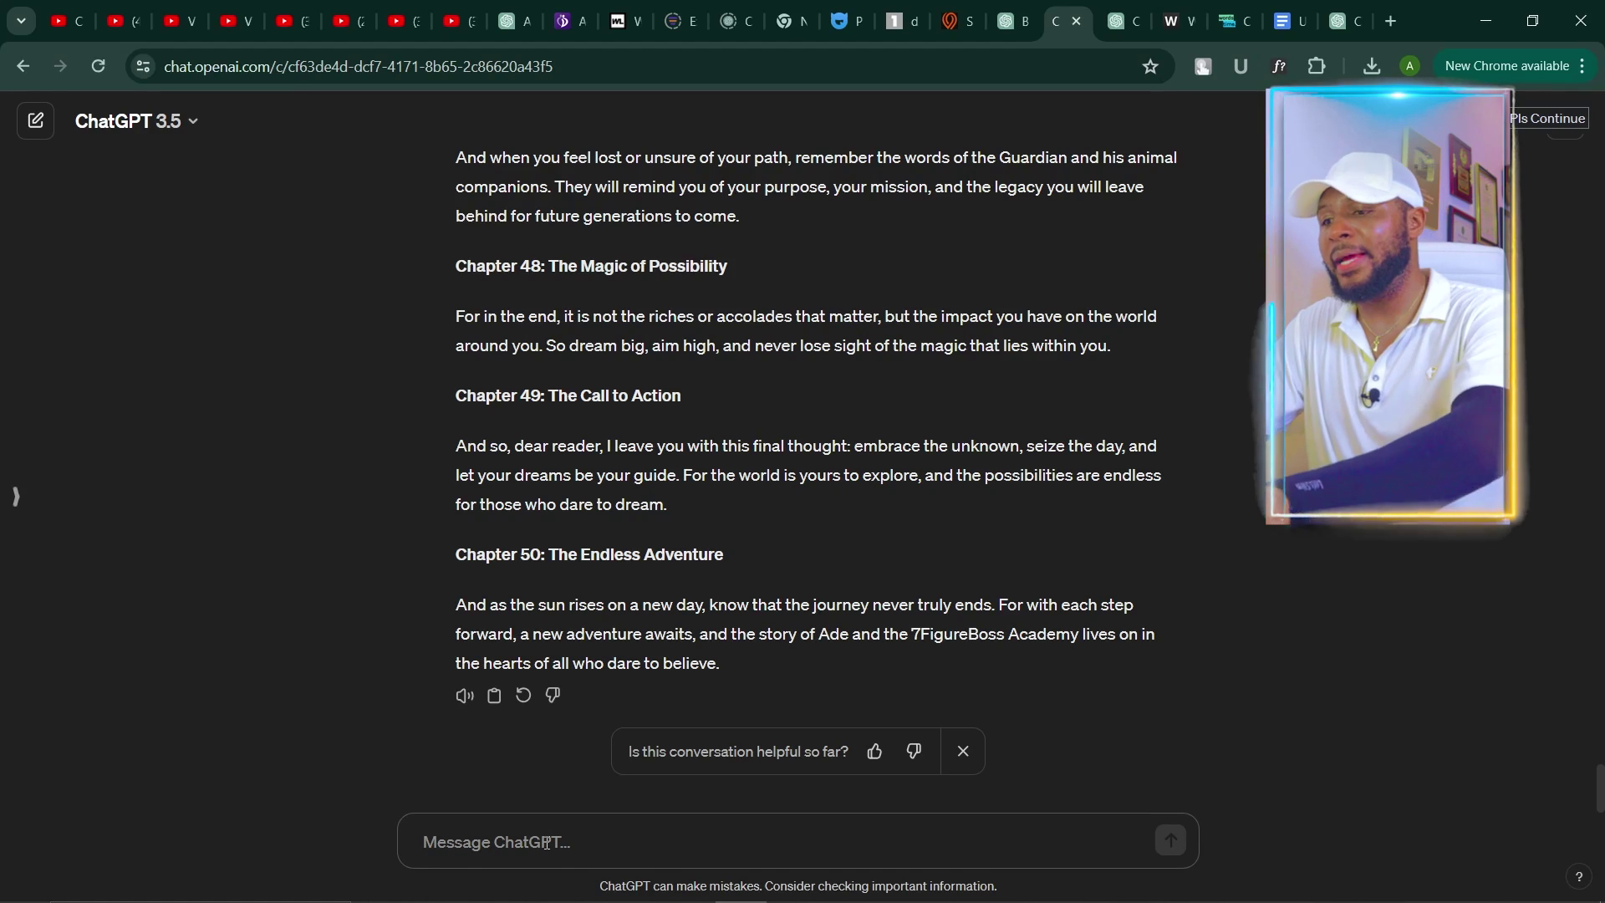
Ask ChatGPT to "make each chapter 500 words" and review the closing chapters of the new response.
{"action": "key", "text": "ctrl+v"}
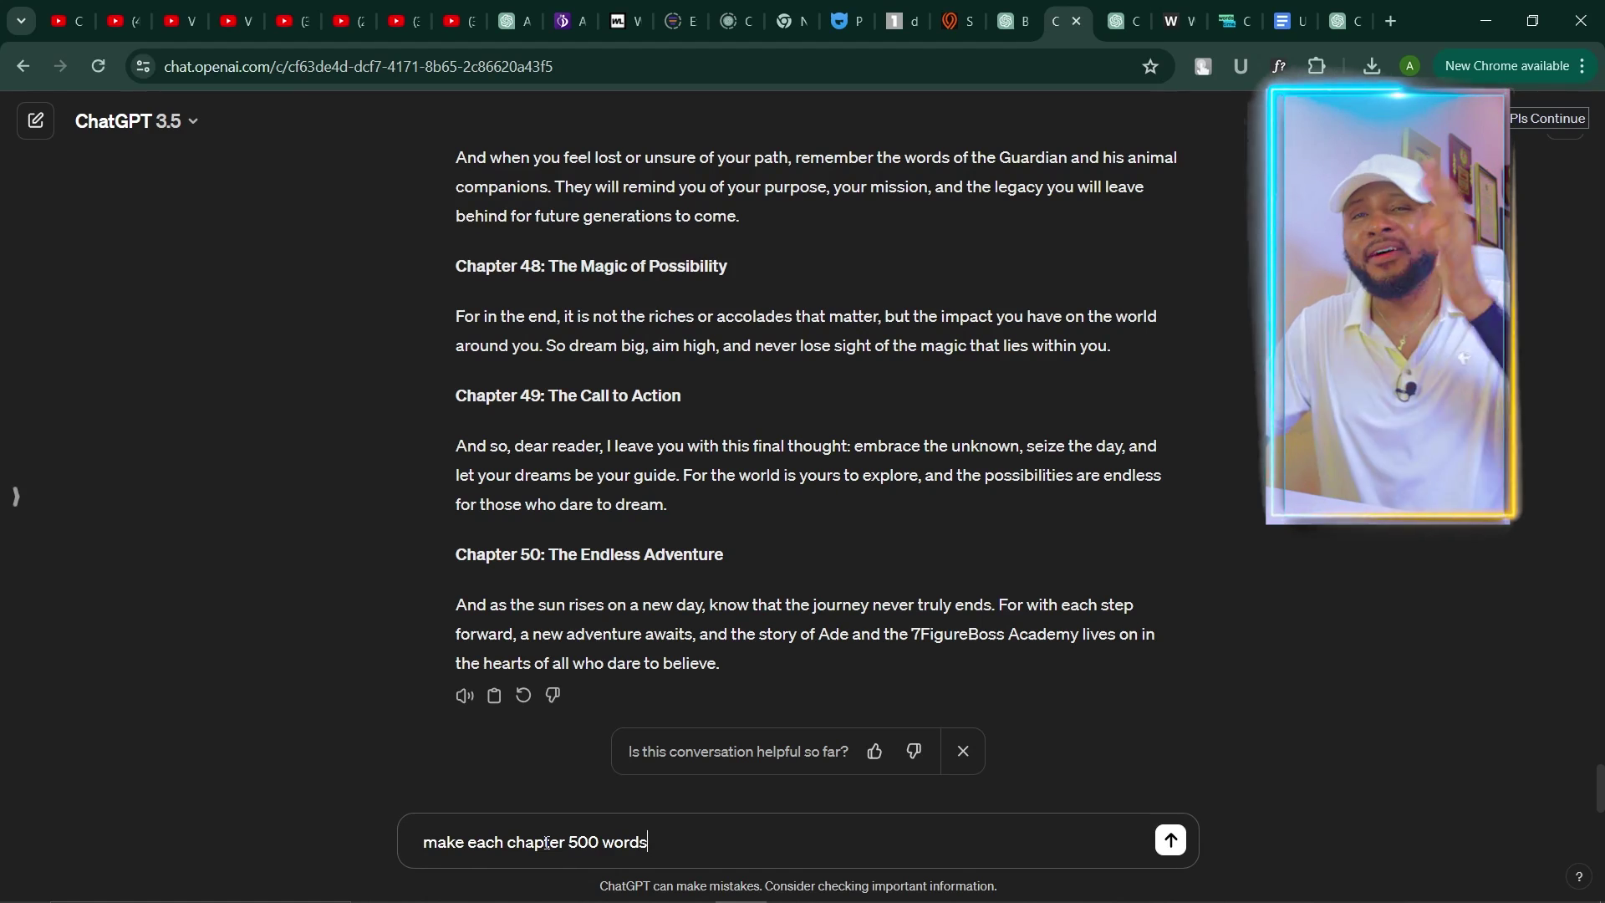
{"action": "left_click", "coordinate": [1169, 846]}
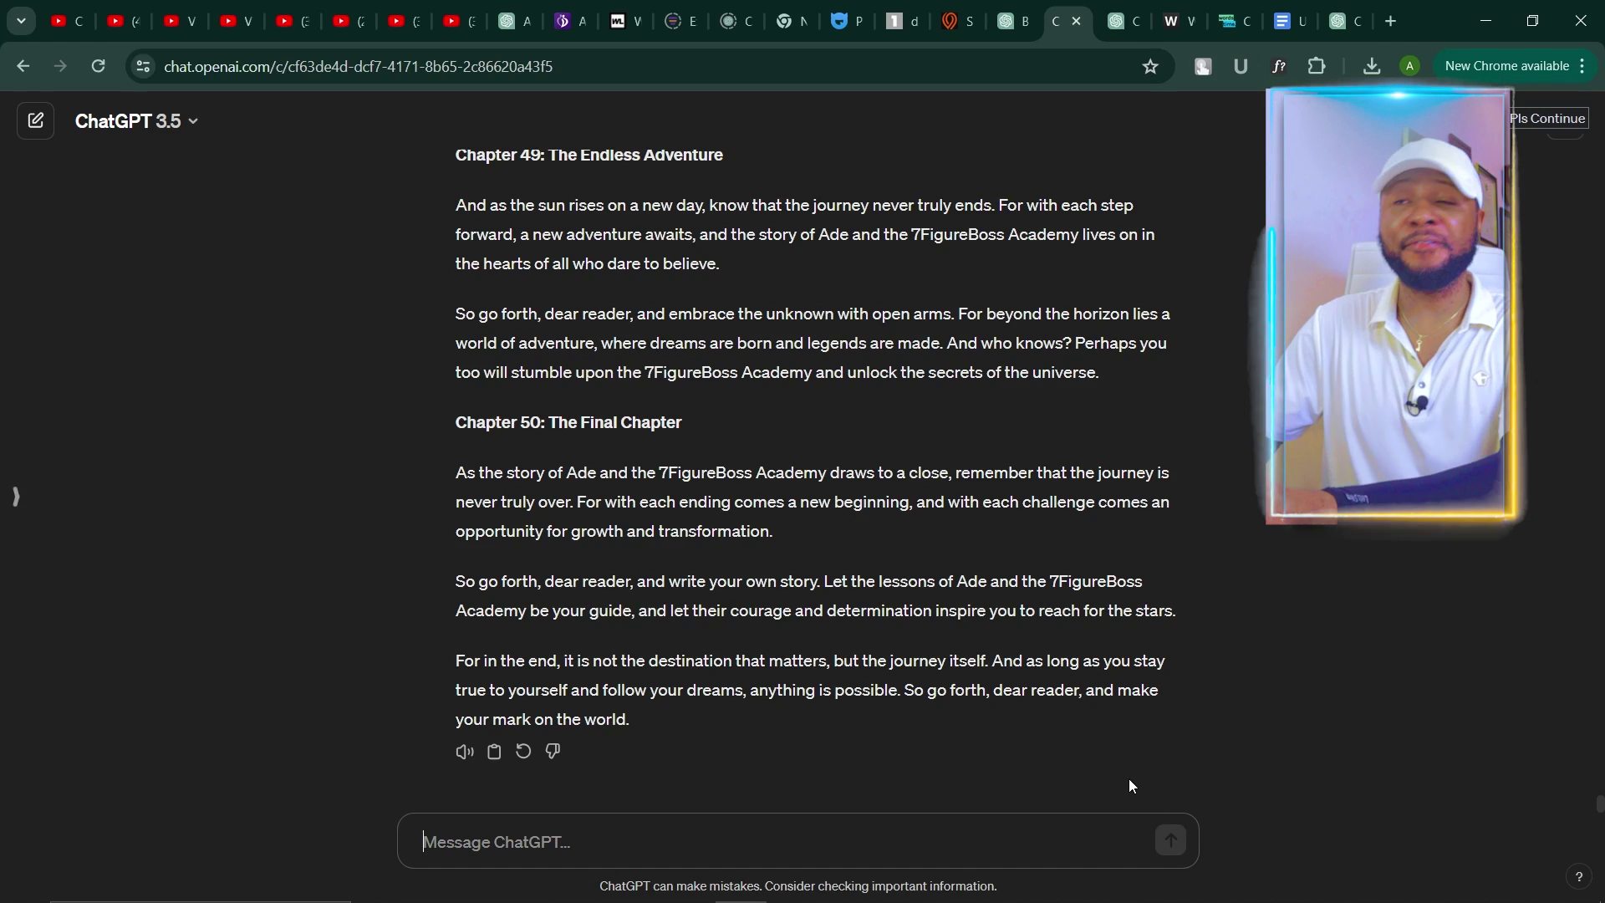
{"action": "scroll", "coordinate": [1131, 781], "scroll_direction": "up", "scroll_amount": 1}
{"action": "scroll", "coordinate": [1133, 786], "scroll_direction": "up", "scroll_amount": 1}
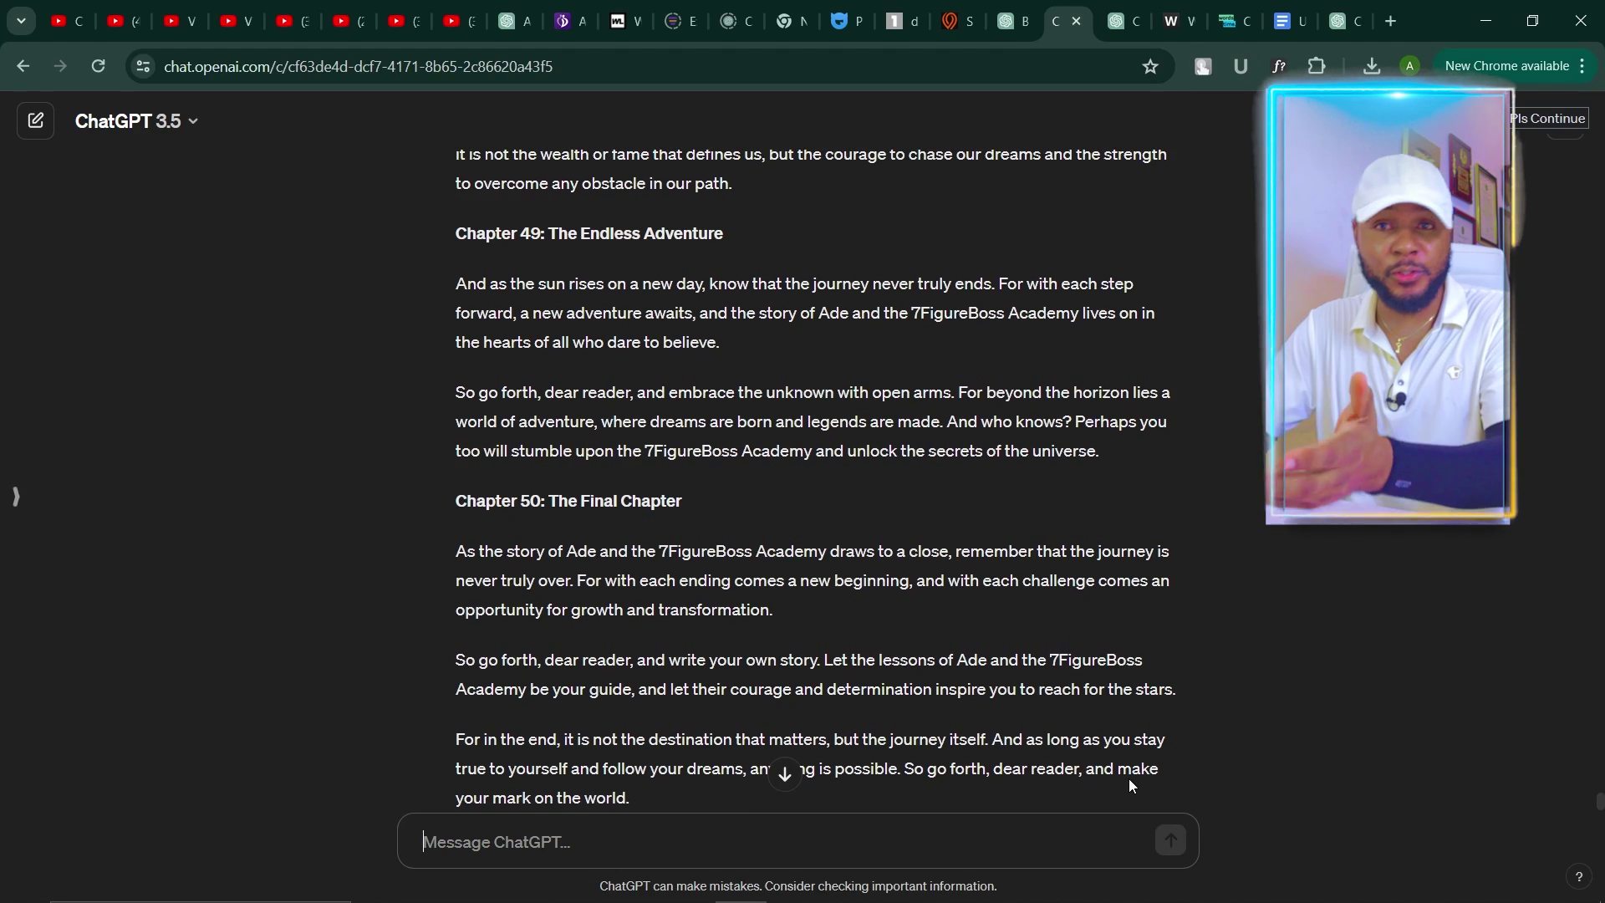
{"action": "scroll", "coordinate": [1133, 786], "scroll_direction": "up", "scroll_amount": 5}
{"action": "scroll", "coordinate": [1133, 786], "scroll_direction": "down", "scroll_amount": 5}
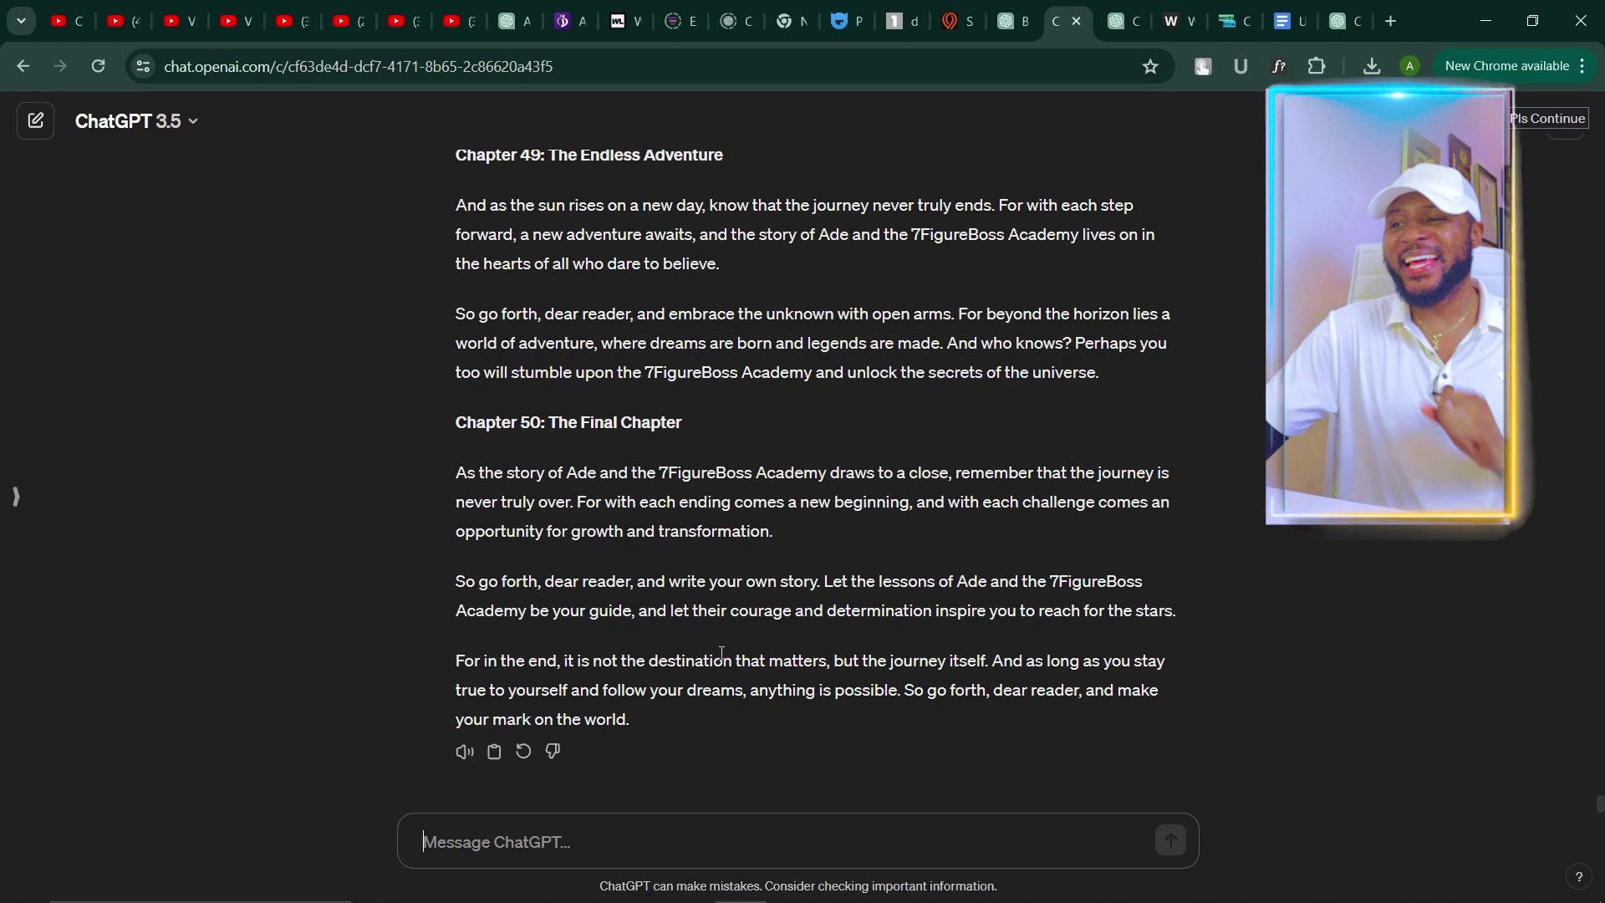
Copy the expanded story and paste it into the empty WordCounter editor to check its length.
{"action": "left_click", "coordinate": [491, 760]}
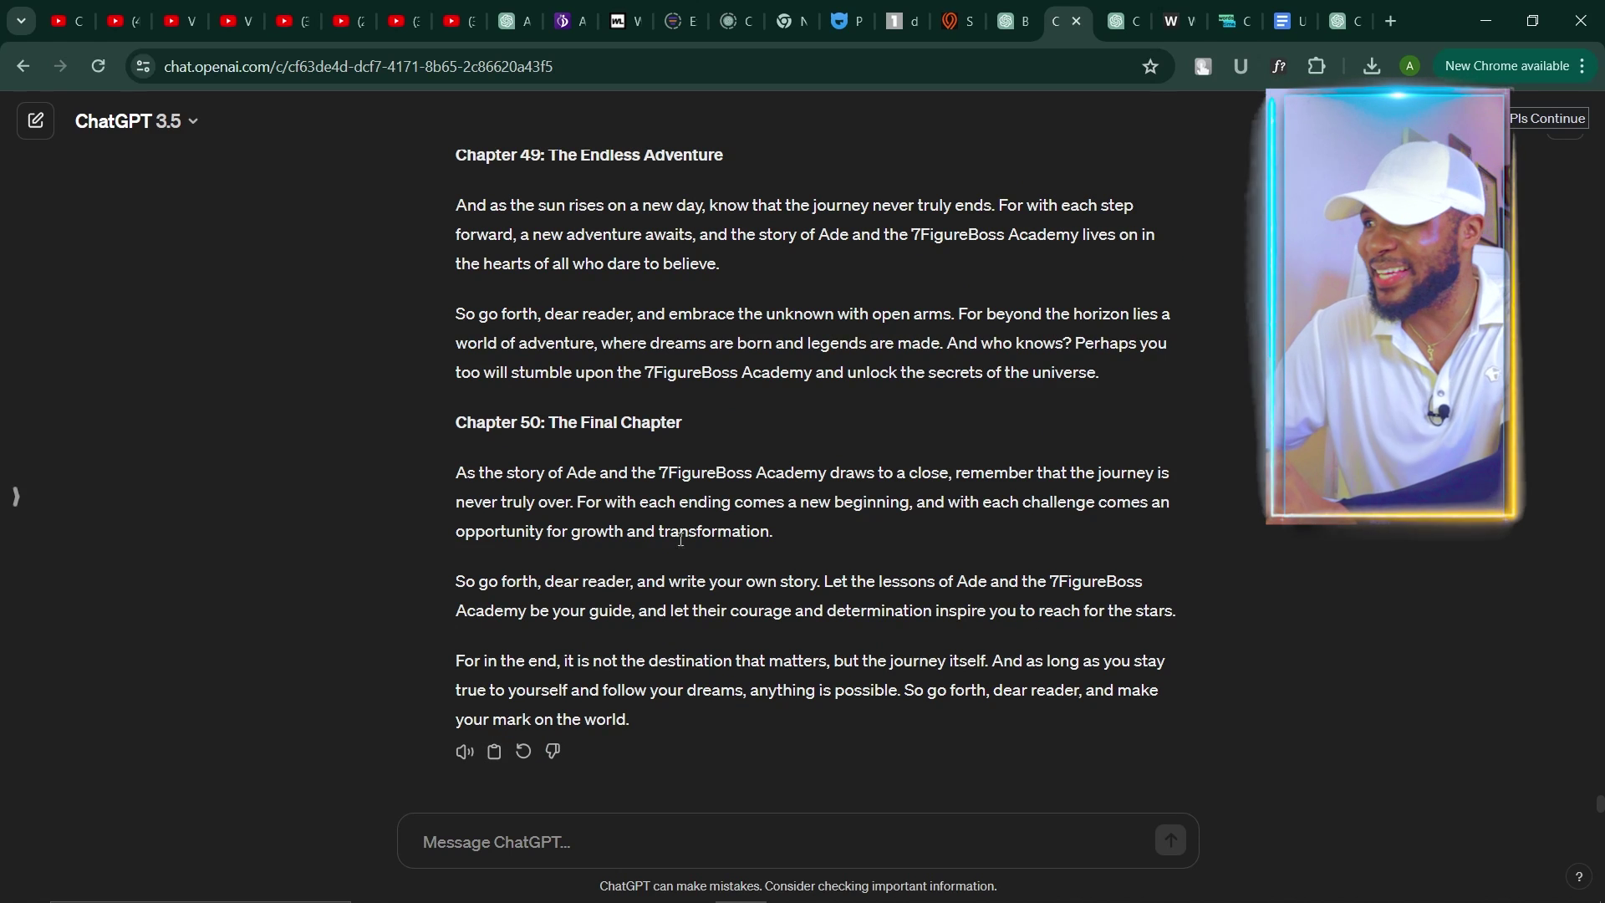
{"action": "left_click", "coordinate": [1179, 21]}
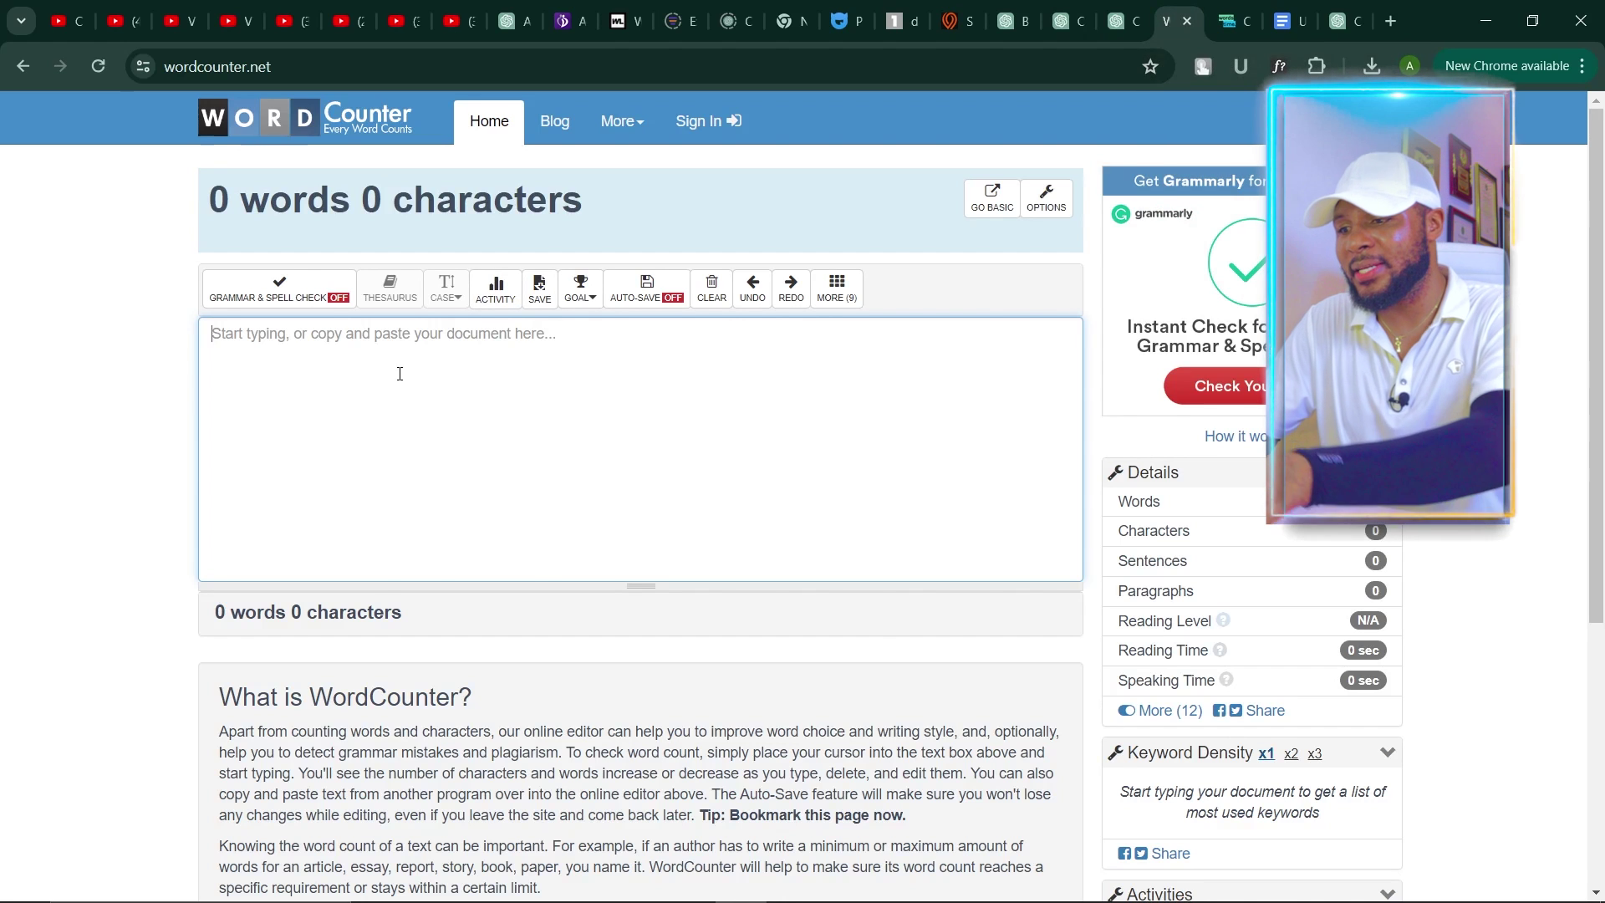
{"action": "key", "text": "ctrl+v"}
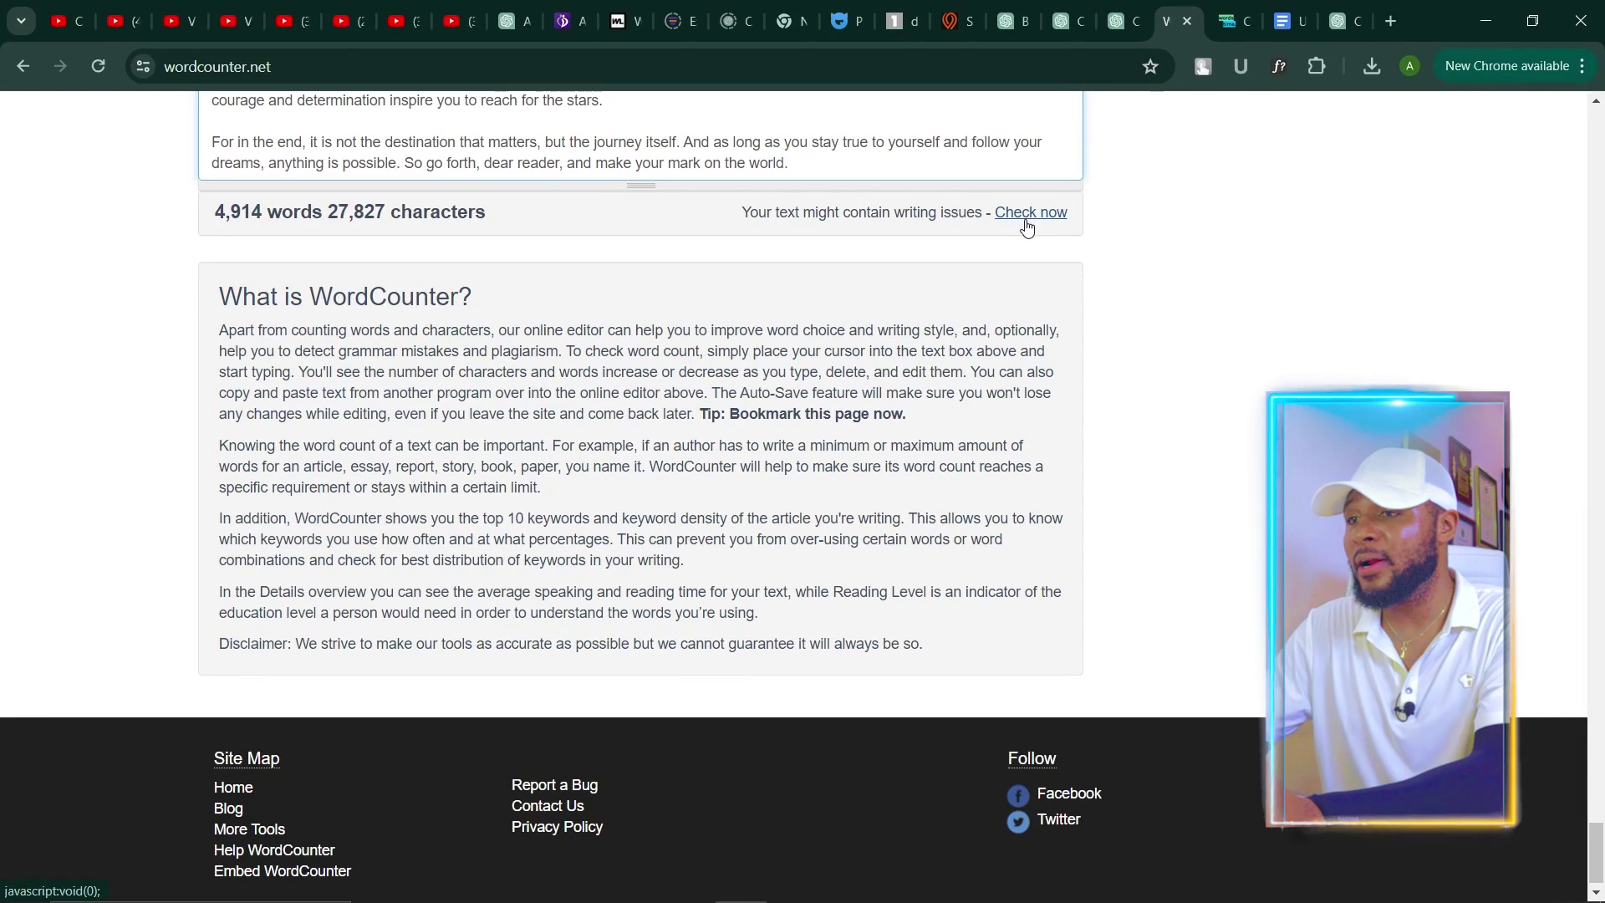
Switch to wordstotime.com and replace the number of words with 4914 to estimate the reading time.
{"action": "left_click", "coordinate": [1231, 21]}
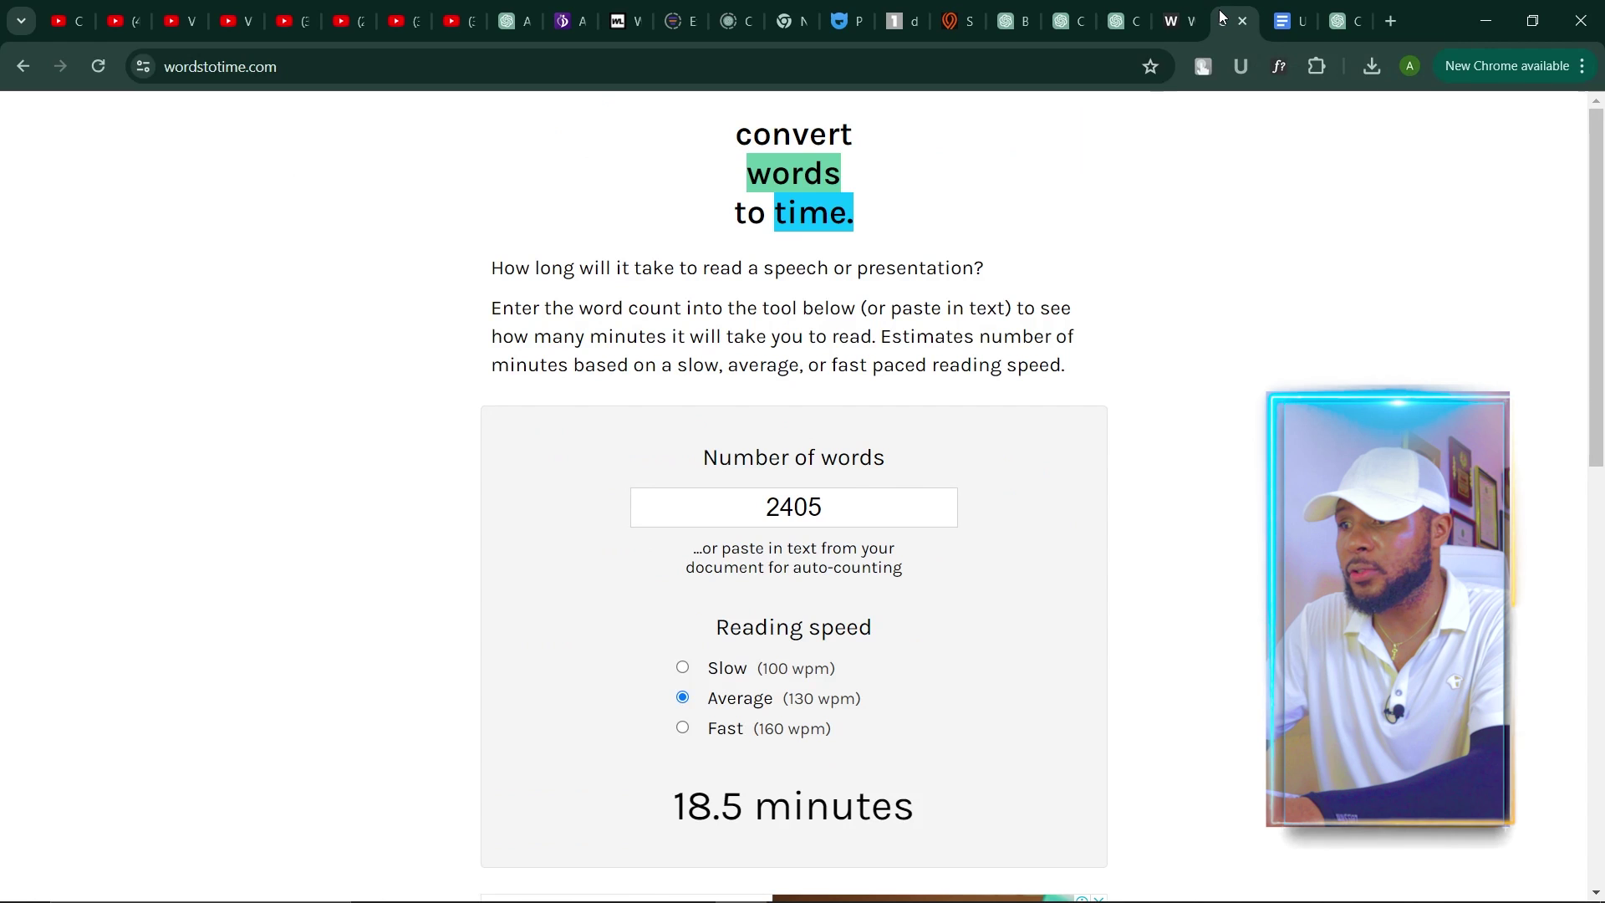
{"action": "left_click", "coordinate": [846, 500]}
{"action": "key", "text": "ctrl+a"}
{"action": "type", "text": "4"}
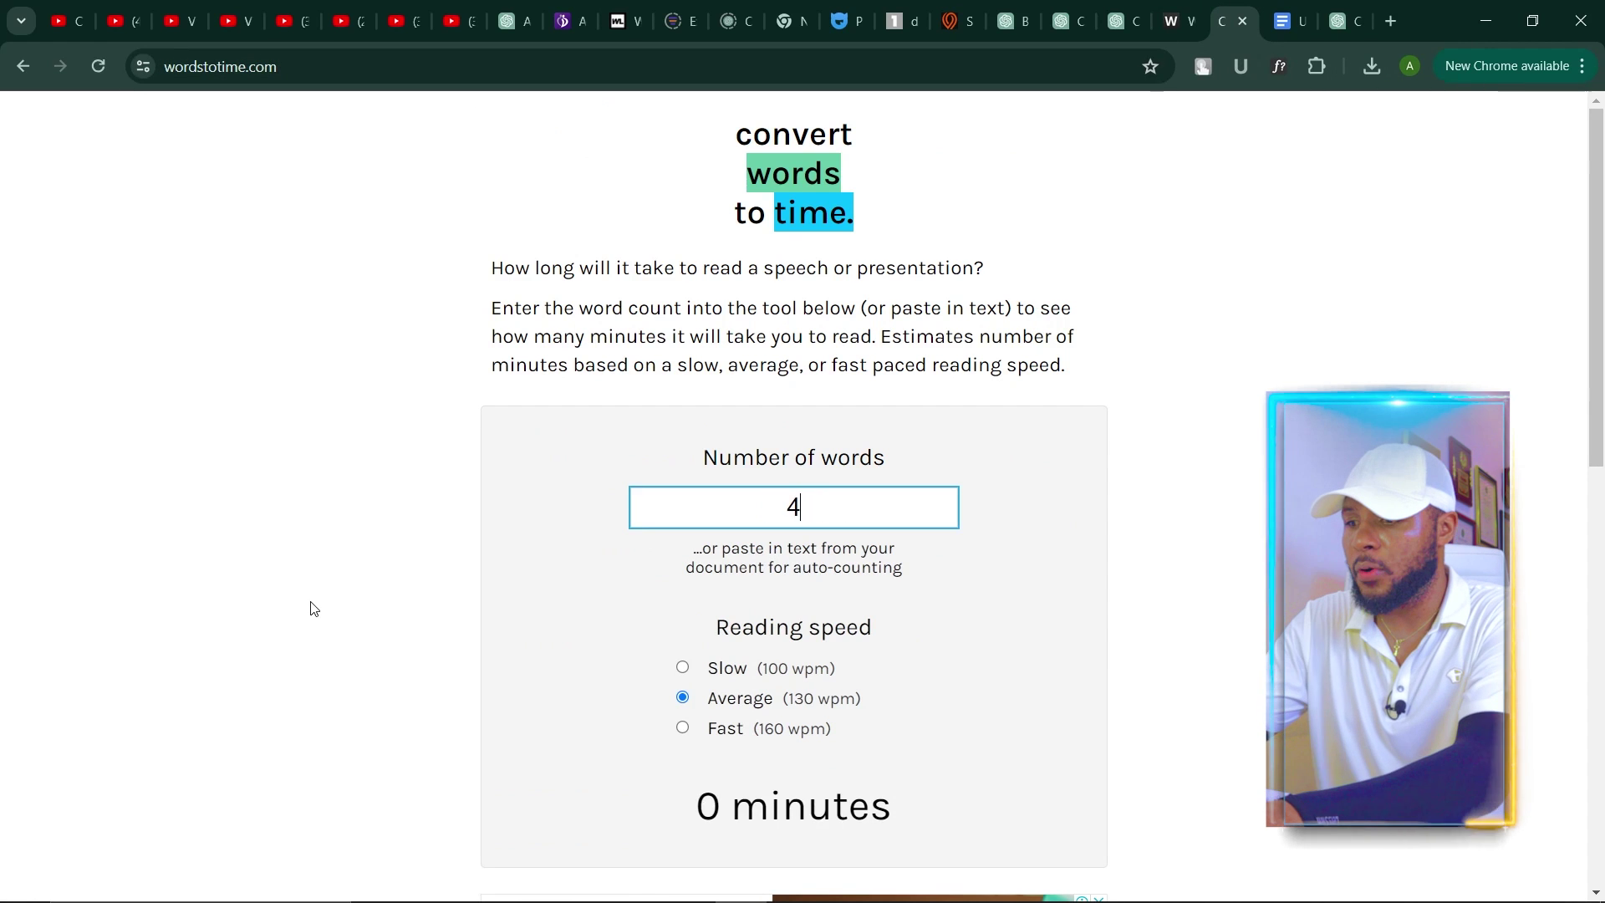
{"action": "type", "text": "914"}
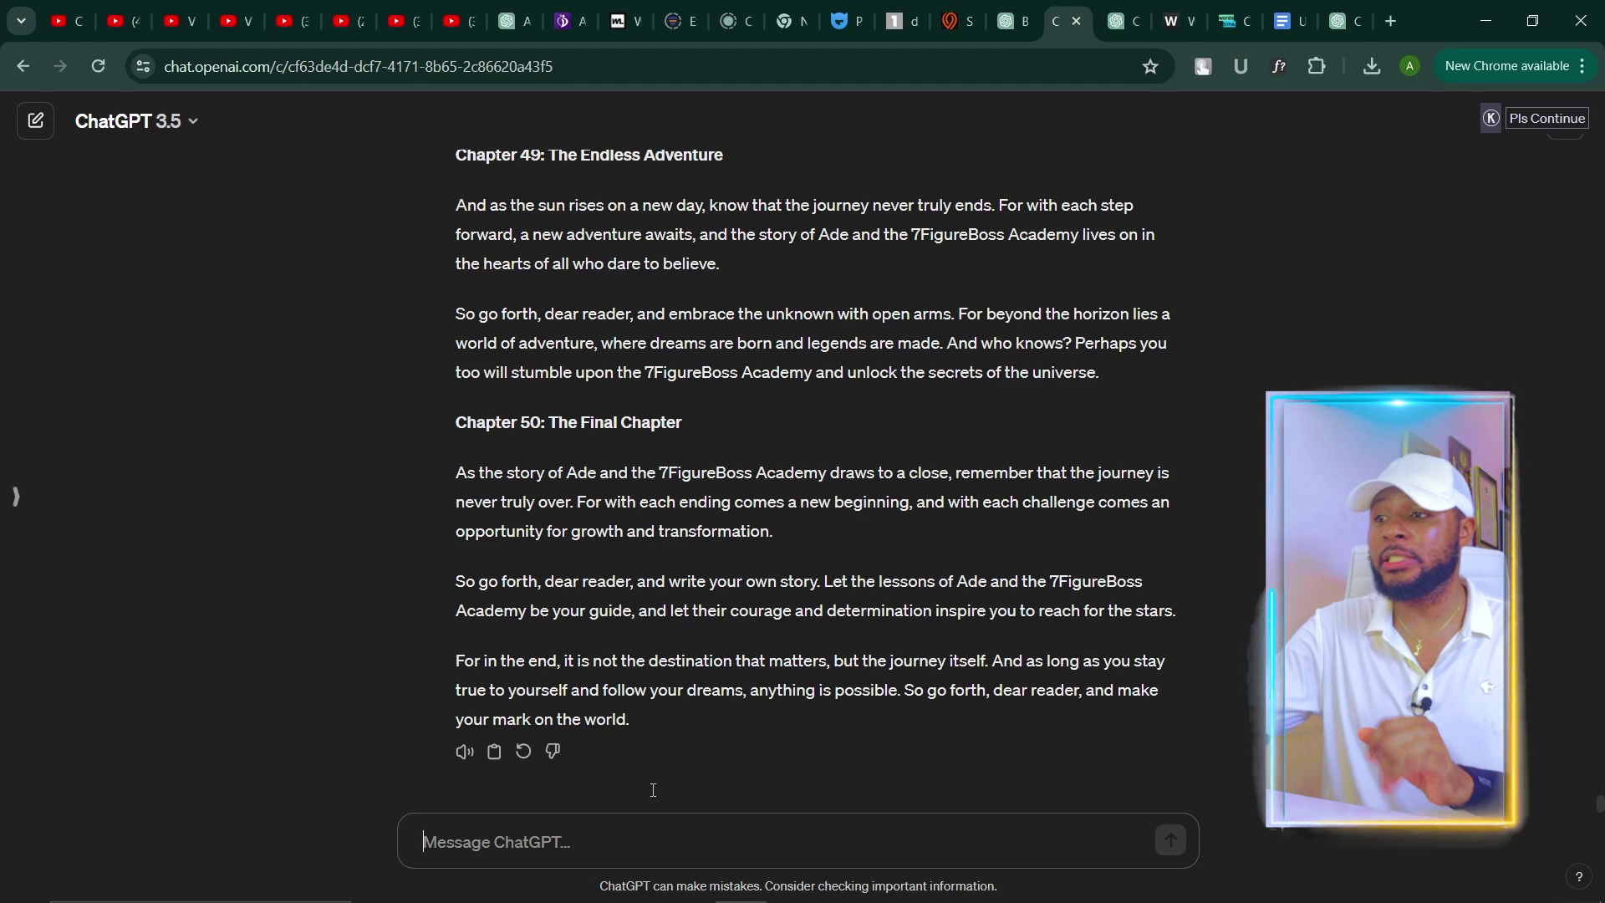
Select the complete "Chapter 50: The Final Chapter" heading in the ChatGPT story.
{"action": "left_click_drag", "start_coordinate": [692, 423], "coordinate": [476, 409]}
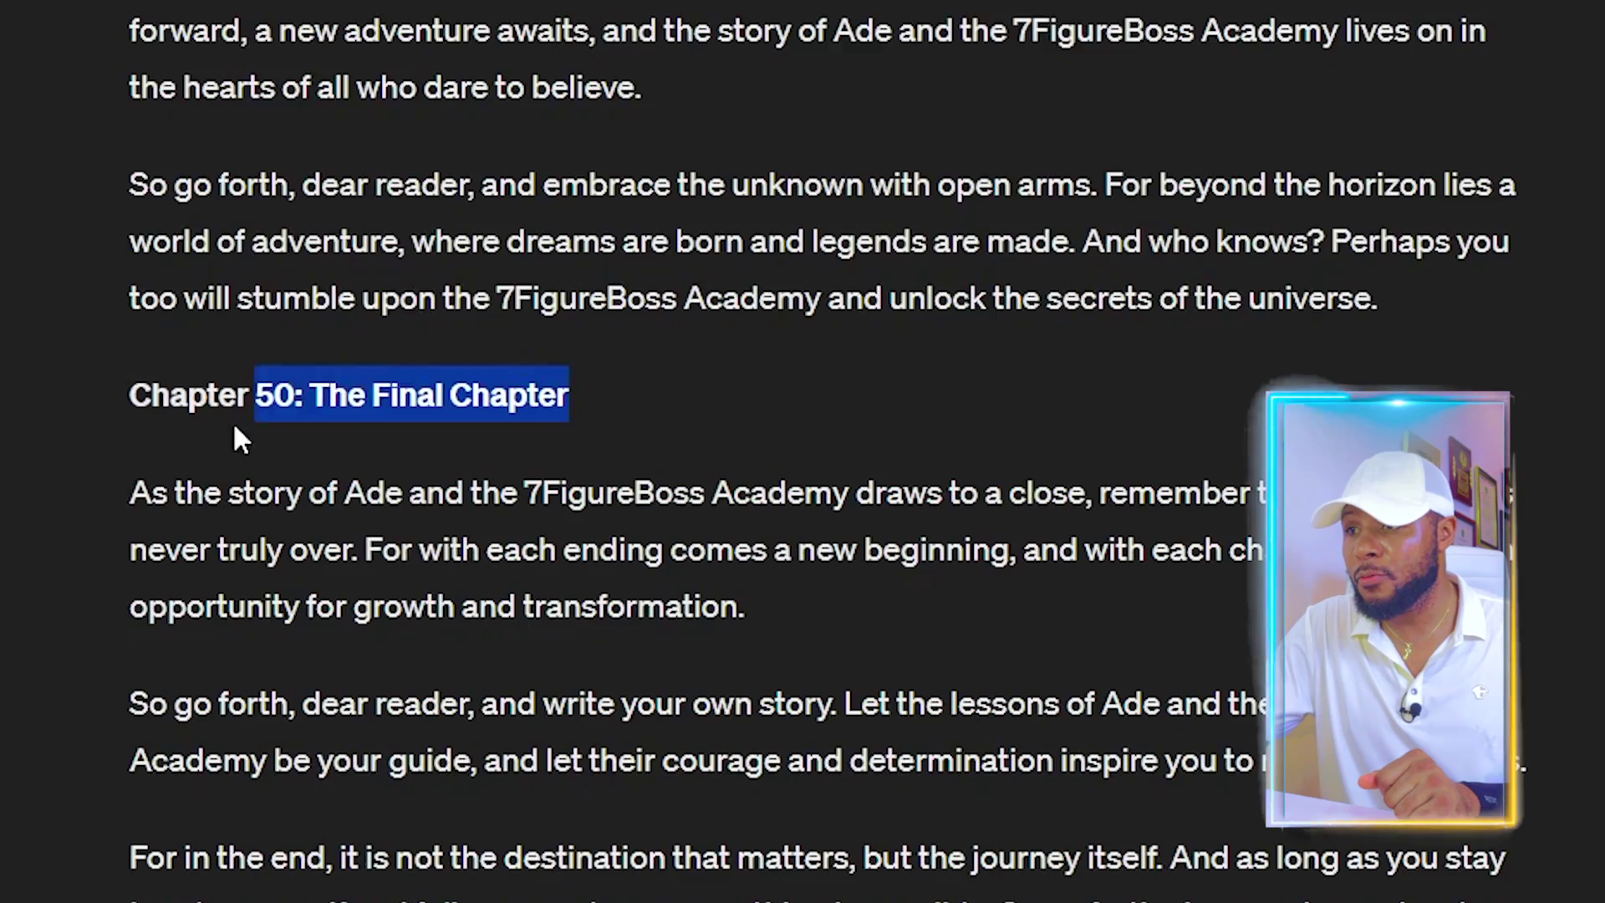
{"action": "left_click_drag", "start_coordinate": [167, 374], "coordinate": [140, 376]}
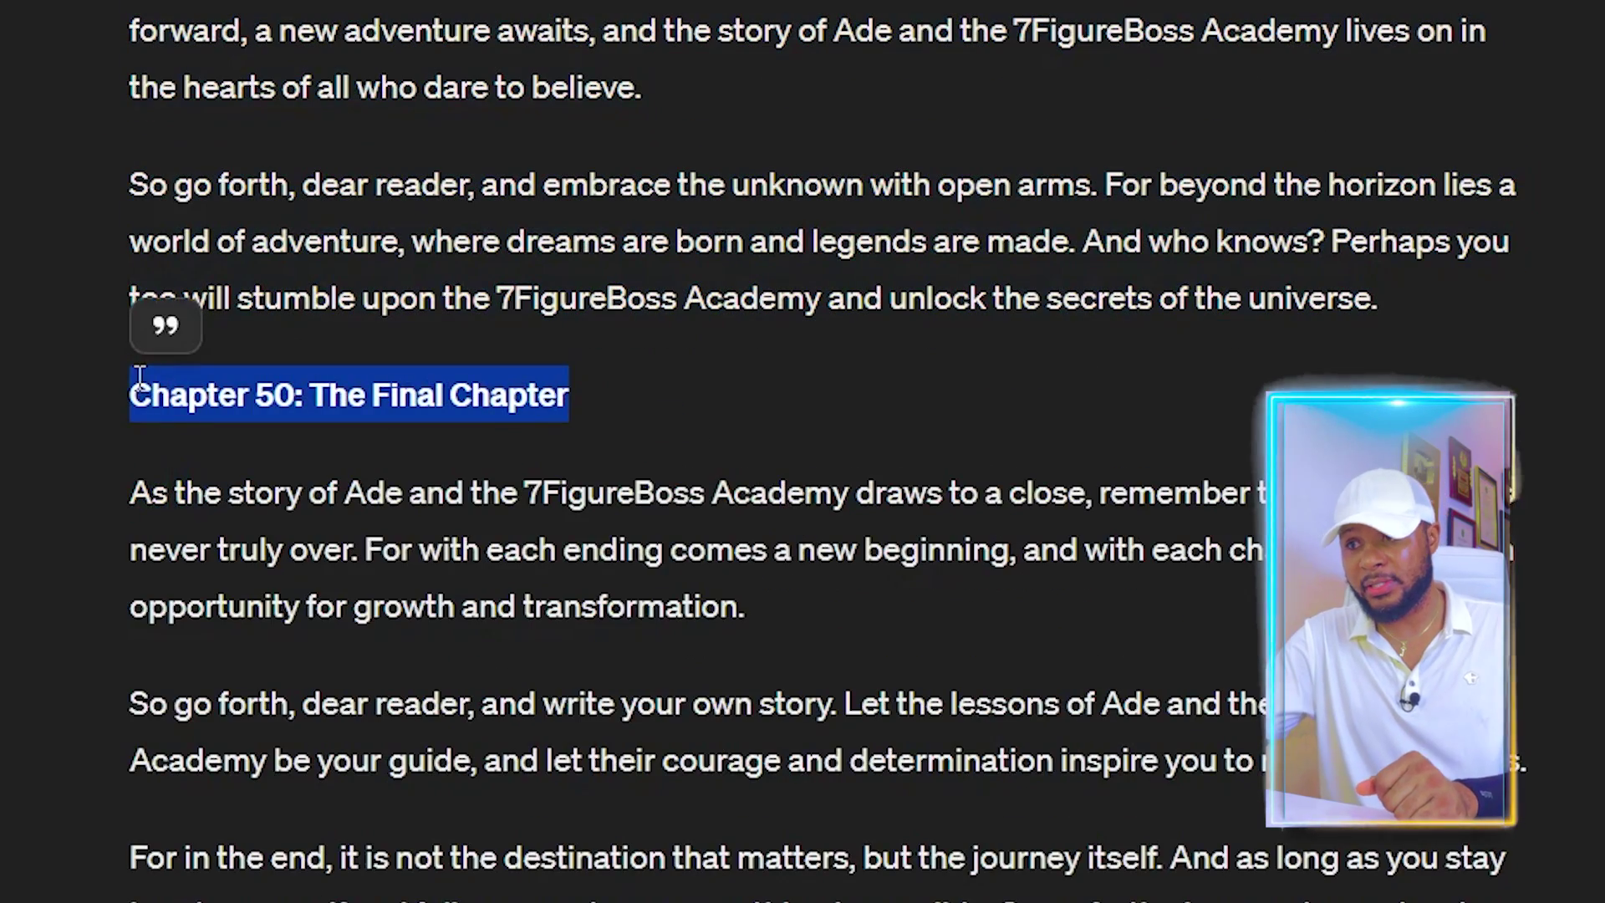